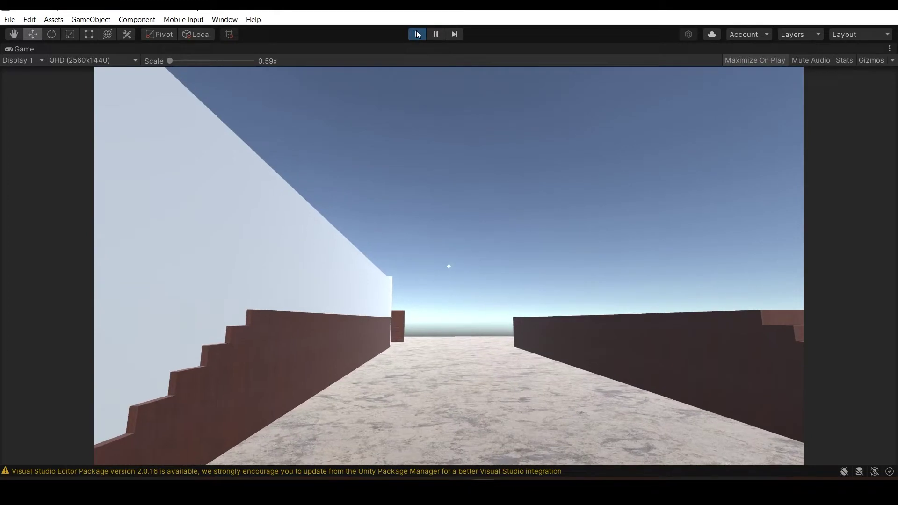
- Exit play mode and add a TextMeshPro text object named "something" on a new canvas under the UI object
click(417, 34)
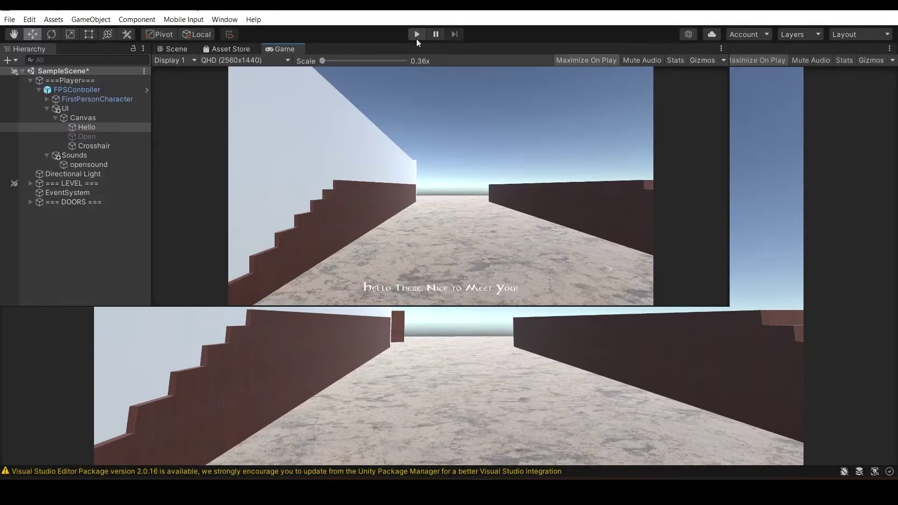
click(107, 125)
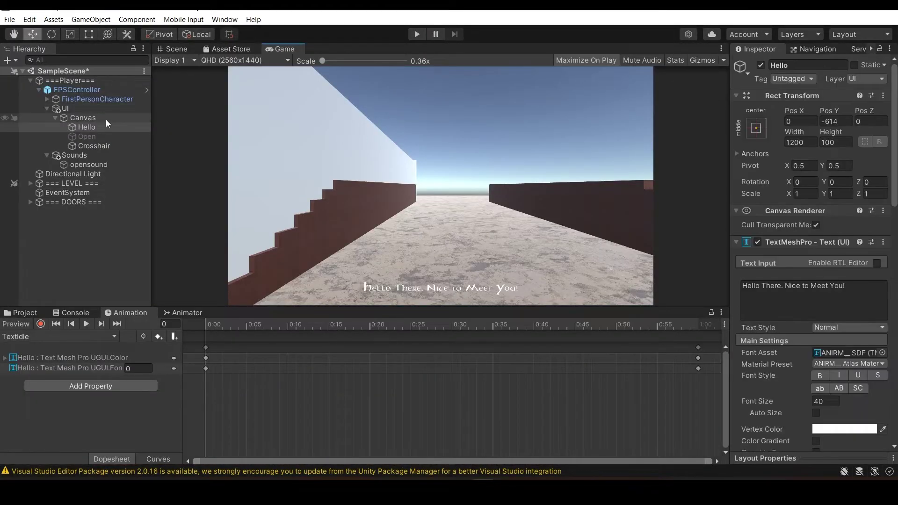
click(56, 118)
right_click(71, 112)
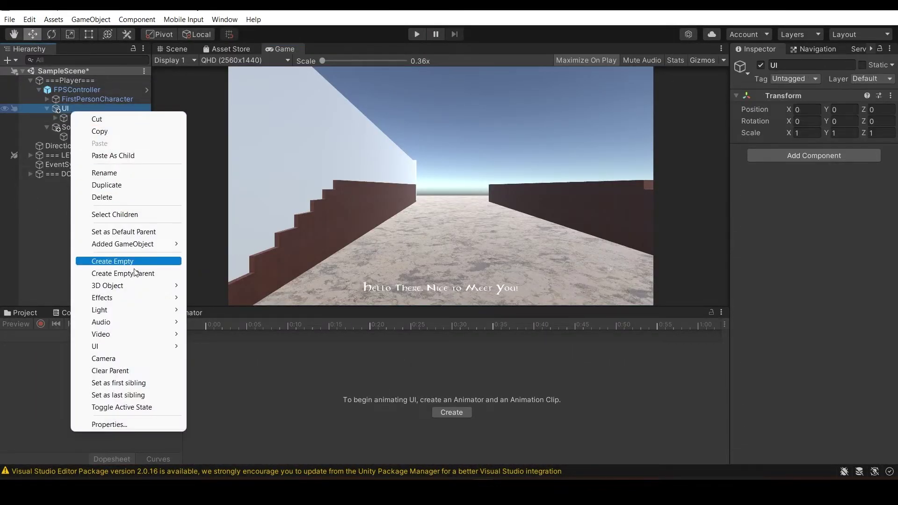
mouse_move(144, 348)
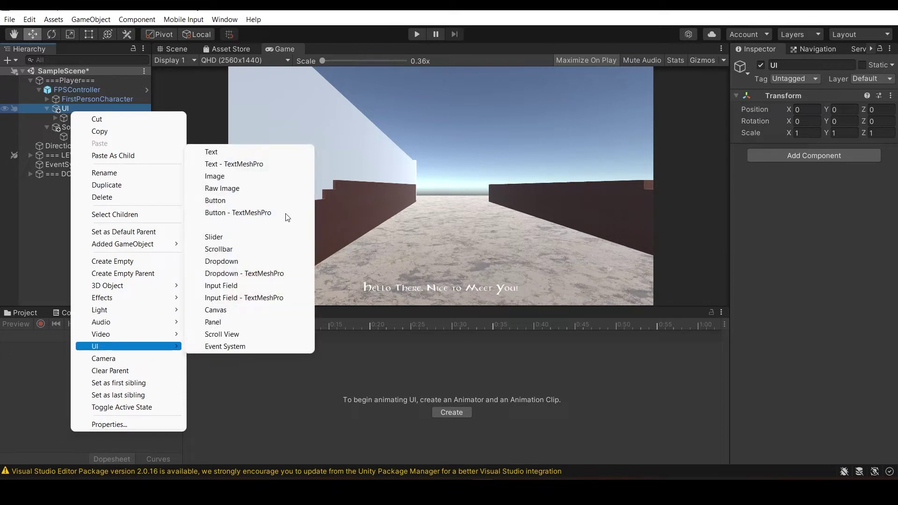
click(248, 164)
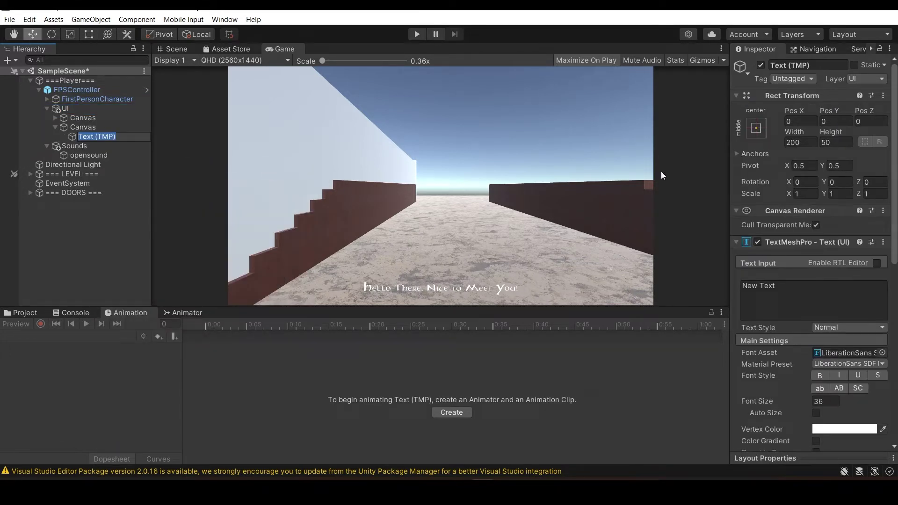
text(something)
key(Return)
- Set the new text object's content to "Hello There. Nice to Meet You!" and its width to 1000
click(800, 285)
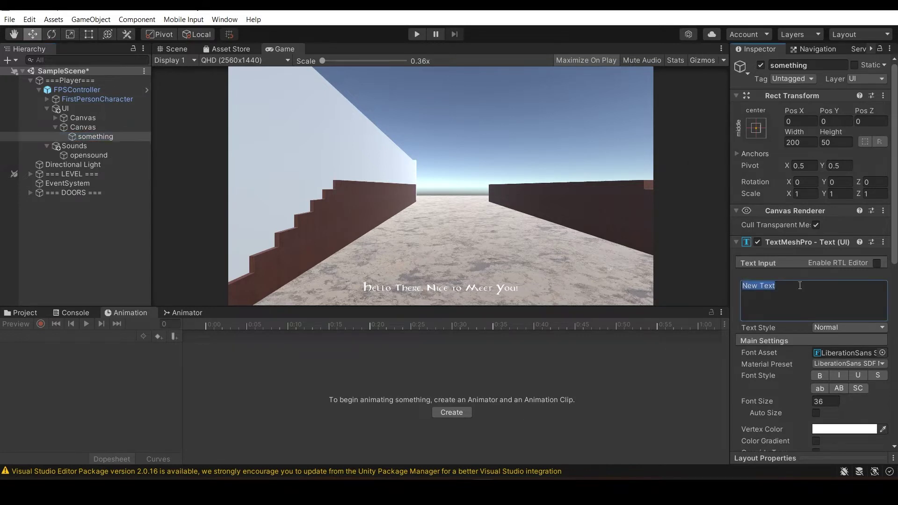
text(Hello There. Nice to Meet You!)
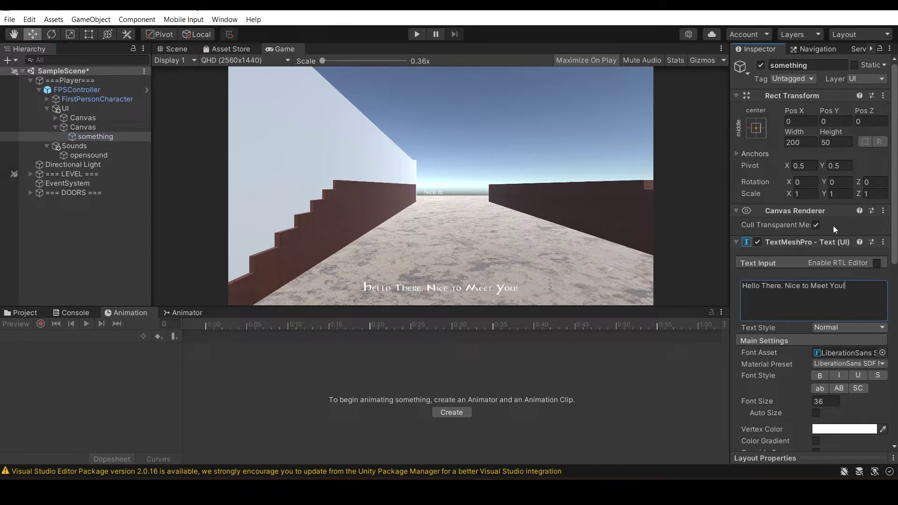
click(803, 141)
text(1000)
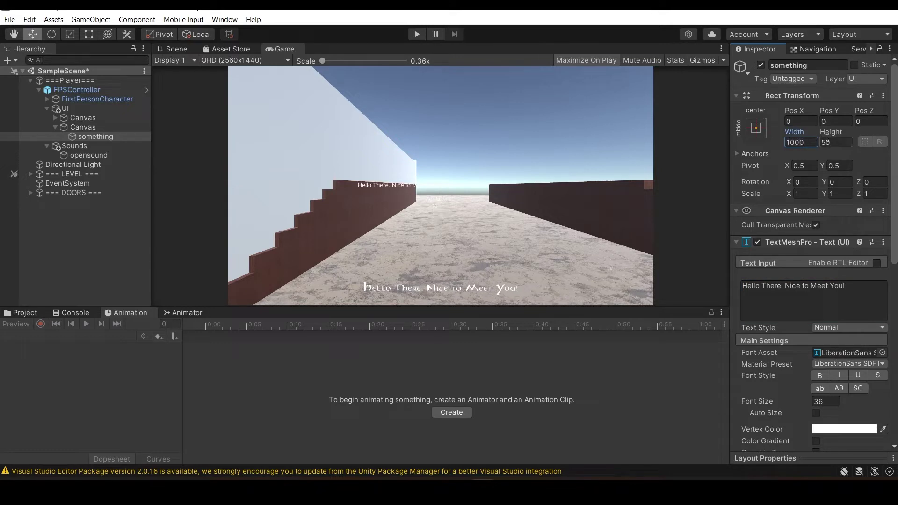
- Assign the ANIRM__ SDF font asset to the "something" text
click(883, 352)
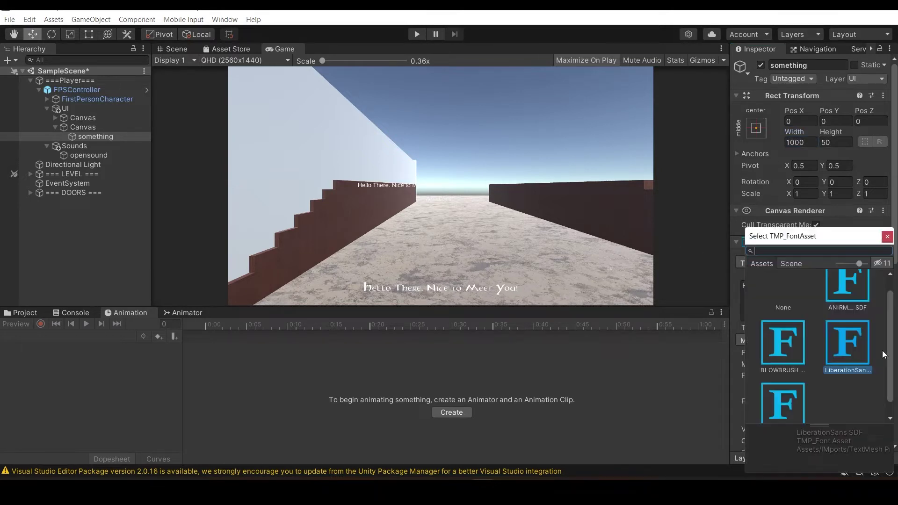
click(855, 318)
click(887, 237)
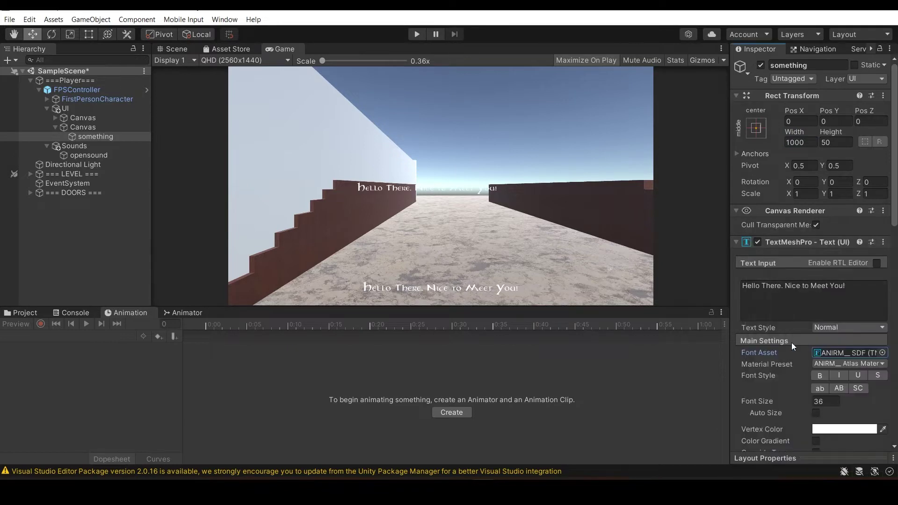
- Set the vertex color of the "something" text to black
scroll(827, 366, down, 5)
click(847, 218)
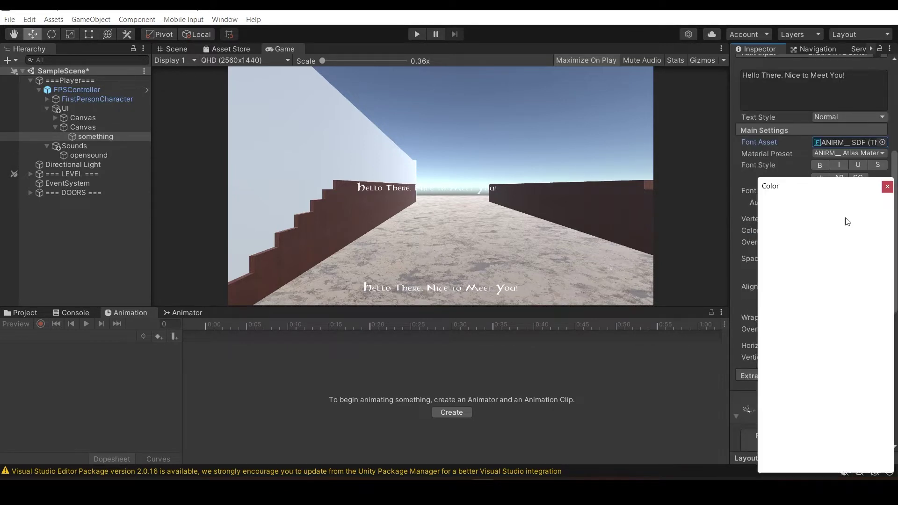
drag(804, 321, 756, 334)
click(887, 187)
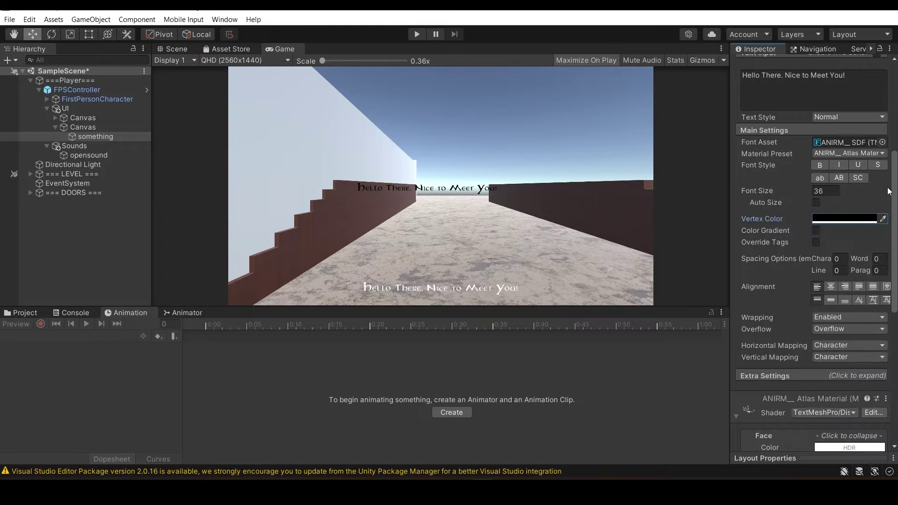
click(844, 218)
click(888, 187)
- Set the text's font size to 50 and widen its rectangle to 1200
click(837, 190)
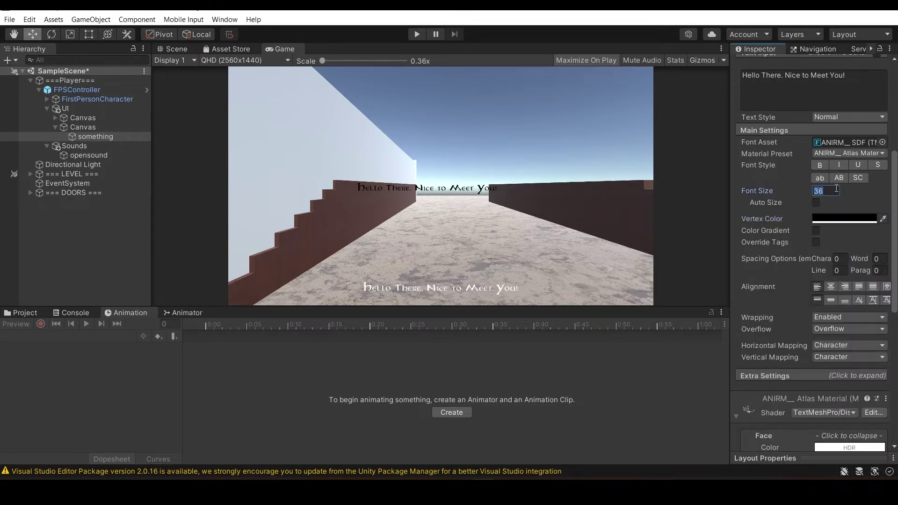
text(50)
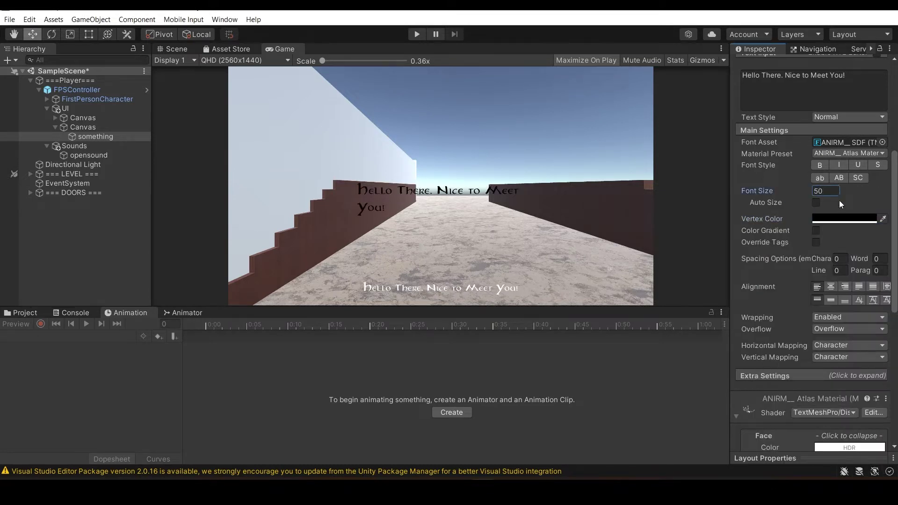
scroll(839, 200, up, 5)
click(805, 141)
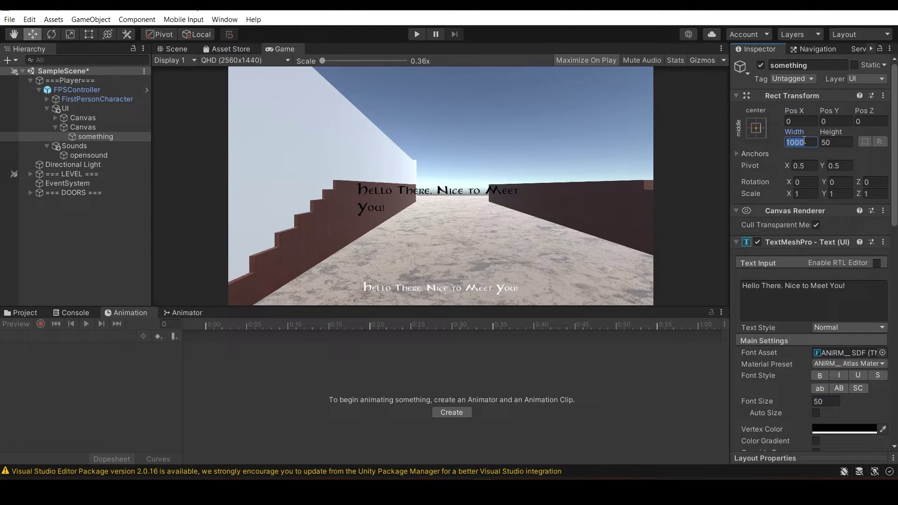
text(120)
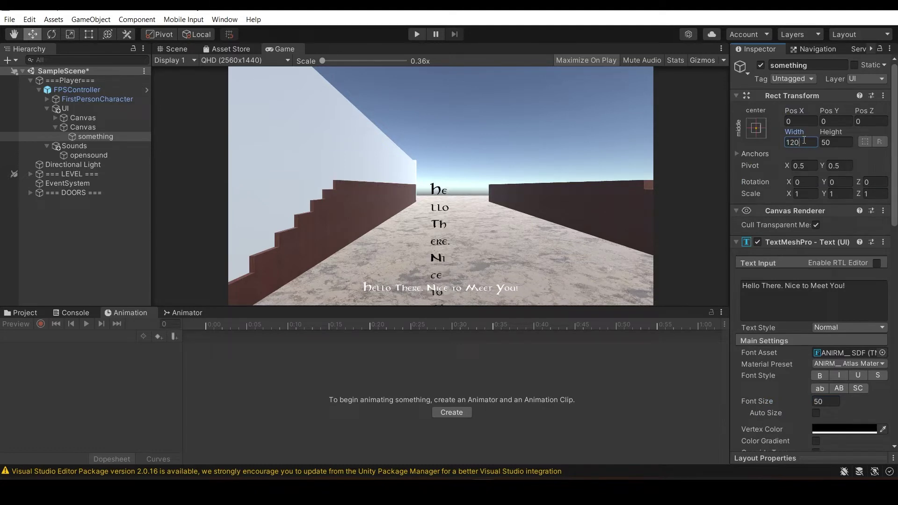
text(0)
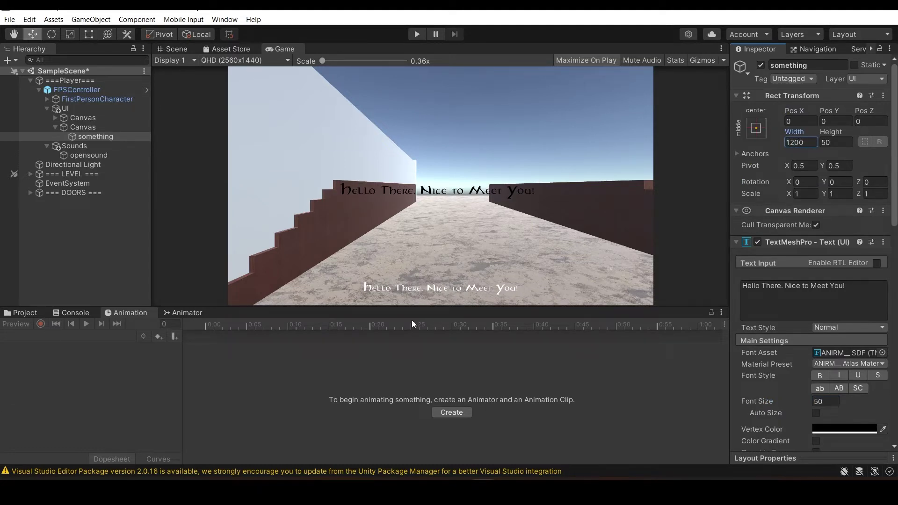
- Align the text to the center horizontally and to the middle vertically
scroll(836, 259, down, 3)
click(830, 391)
click(831, 405)
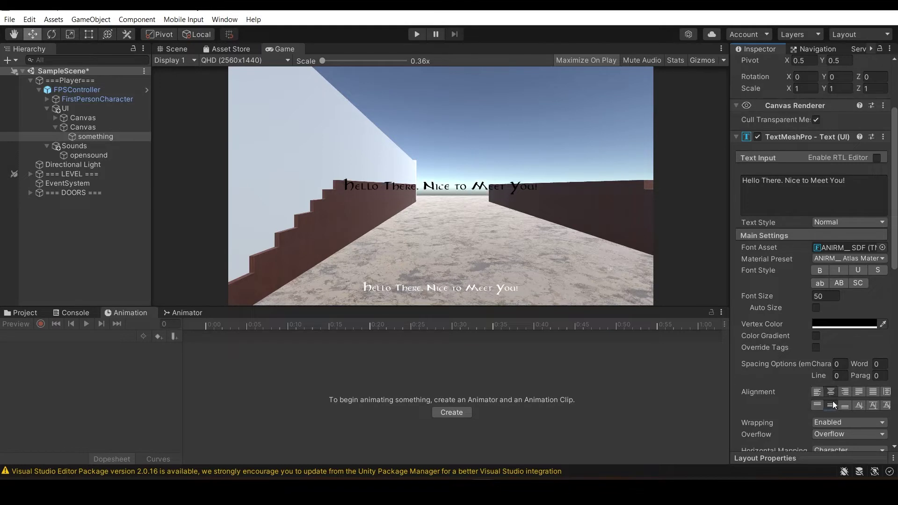
- Create a TextMeshPro font asset from the BLOWBRUSH font in the project's Fonts folder
click(20, 312)
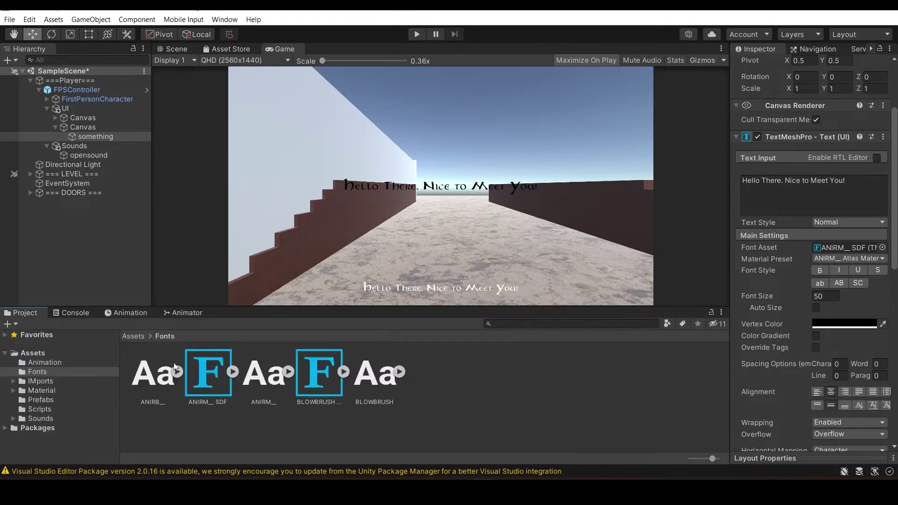
right_click(375, 382)
mouse_move(437, 82)
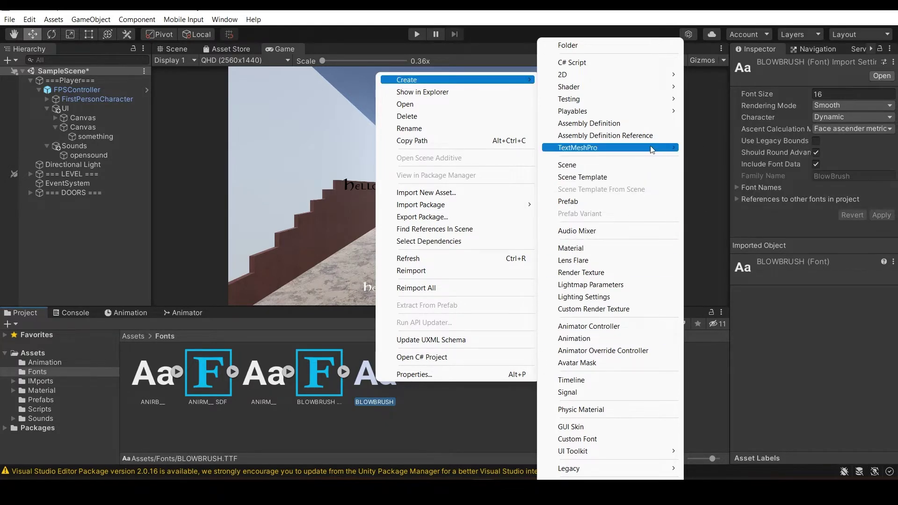
mouse_move(653, 150)
click(706, 148)
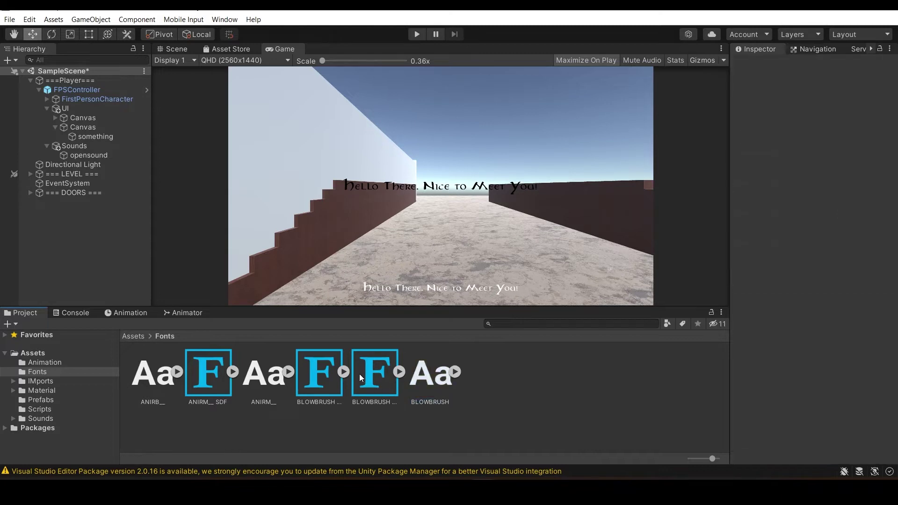
- Delete the newly created duplicate BLOWBRUSH SDF font asset from the Fonts folder
click(374, 374)
key(Delete)
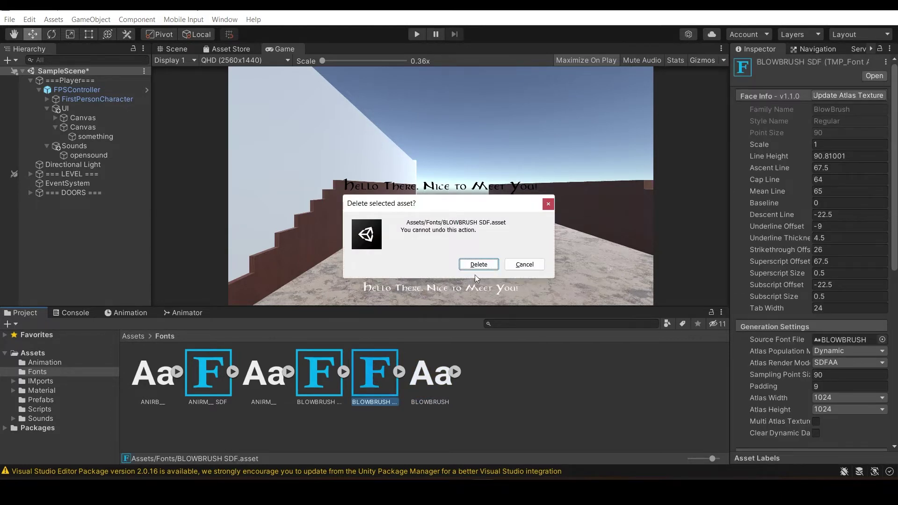
click(477, 266)
- Delete the BLOWBRUSH.TTF source font from the Fonts folder
click(375, 374)
key(Delete)
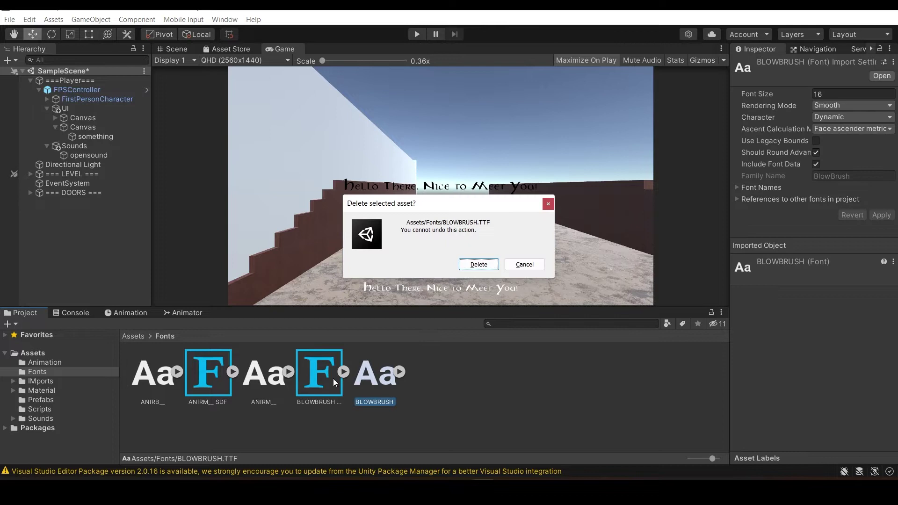
click(478, 265)
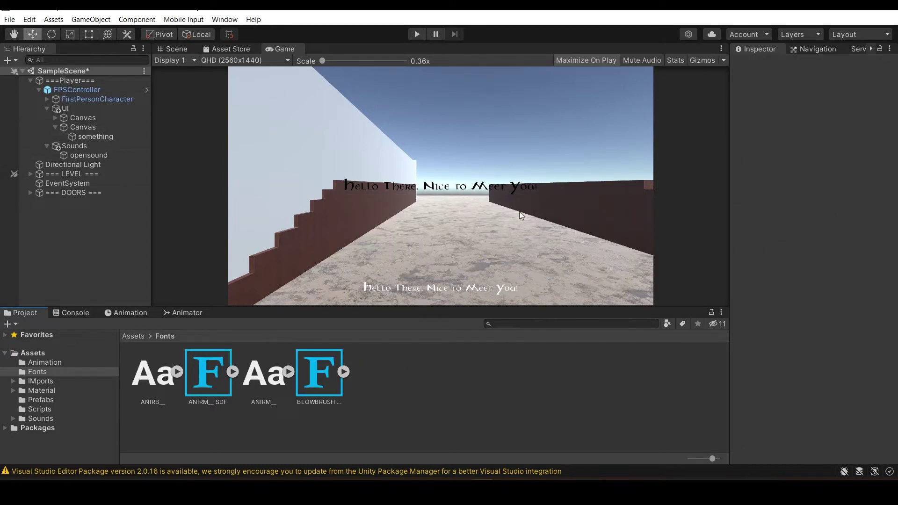
- Create an animation clip named Idle for the "something" text and save it in the Assets/Animation folder
click(126, 314)
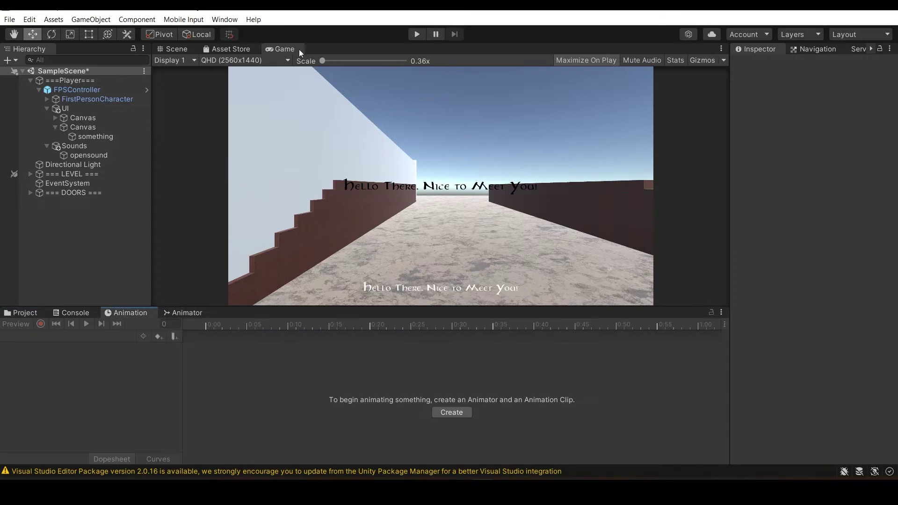
click(223, 21)
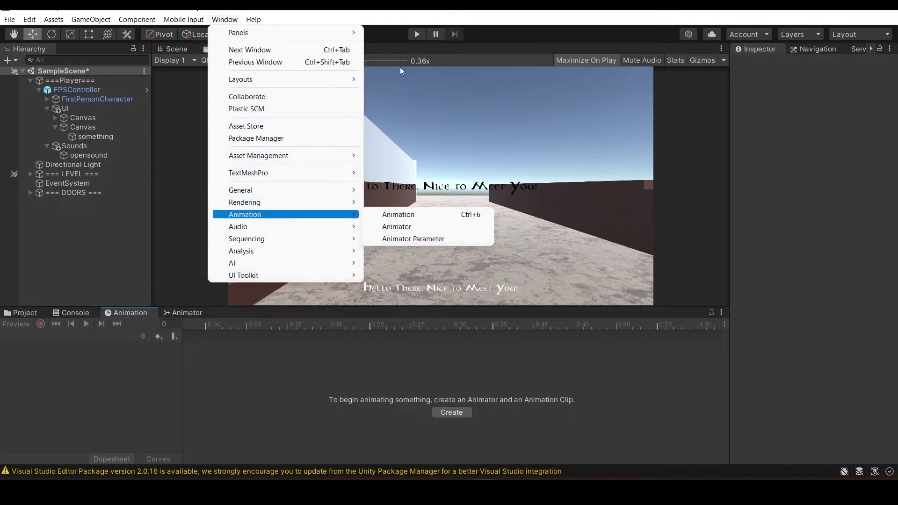
click(349, 162)
click(463, 414)
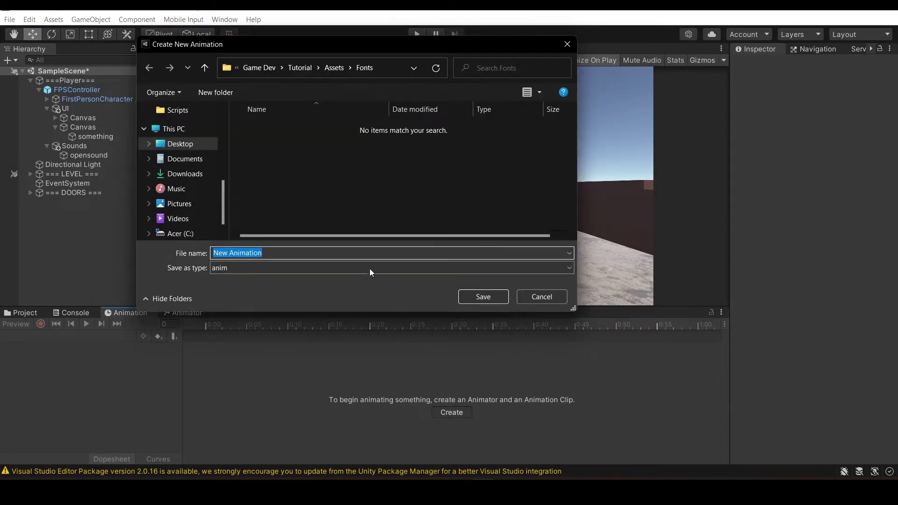
click(335, 67)
double_click(271, 132)
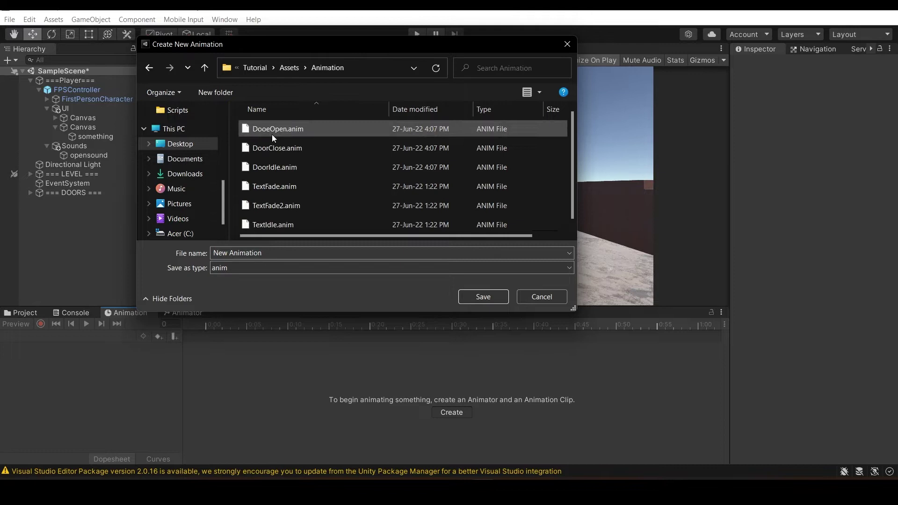
click(293, 252)
text(Idle)
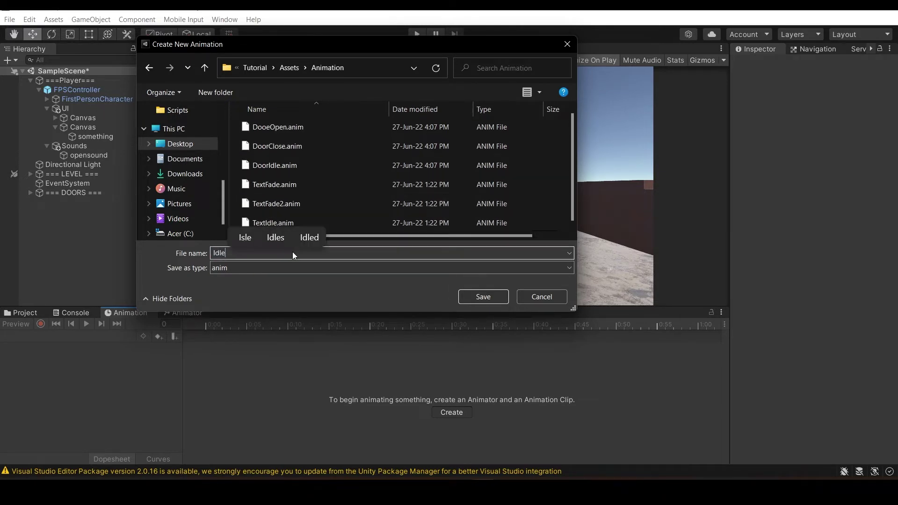
click(477, 295)
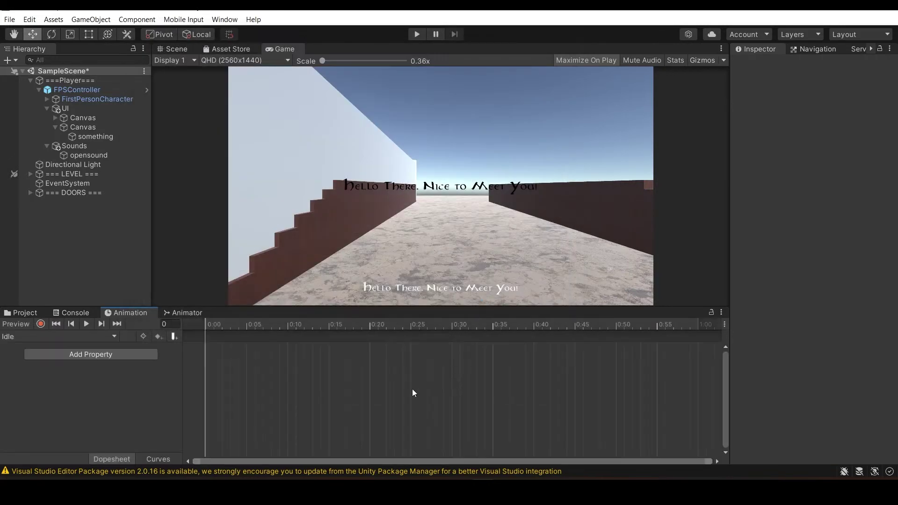
- Add the TextMeshPro text's Color property to the Idle animation clip
click(105, 354)
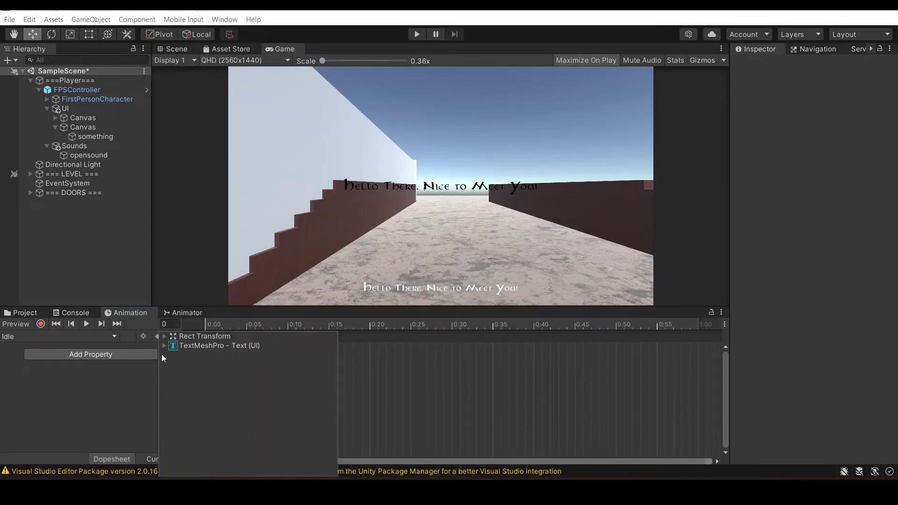
click(164, 346)
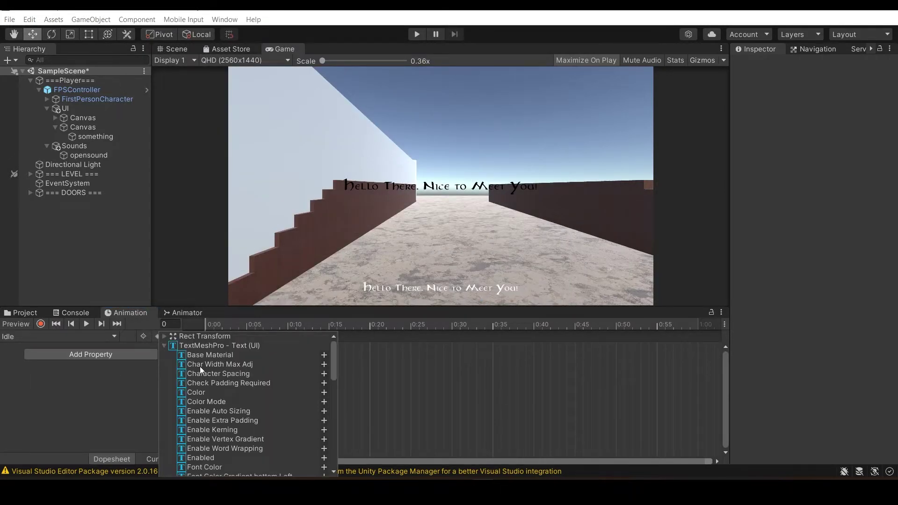
click(324, 393)
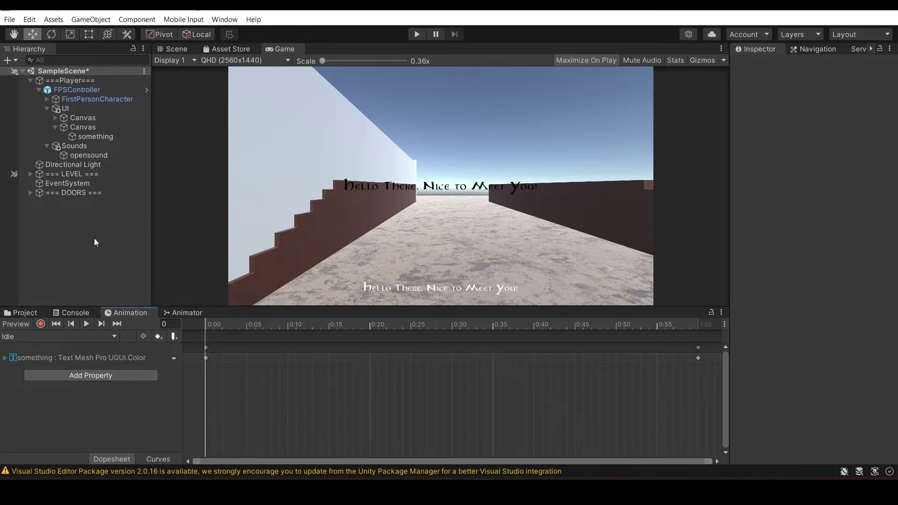
- Record a vertex color alpha of 0 for the "something" text at frame 0 of the Idle clip
click(82, 135)
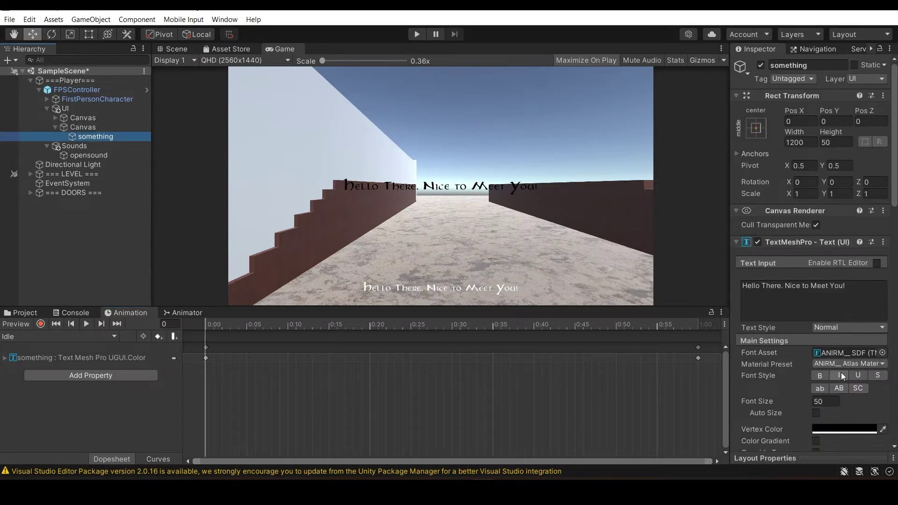
scroll(837, 374, down, 3)
click(41, 324)
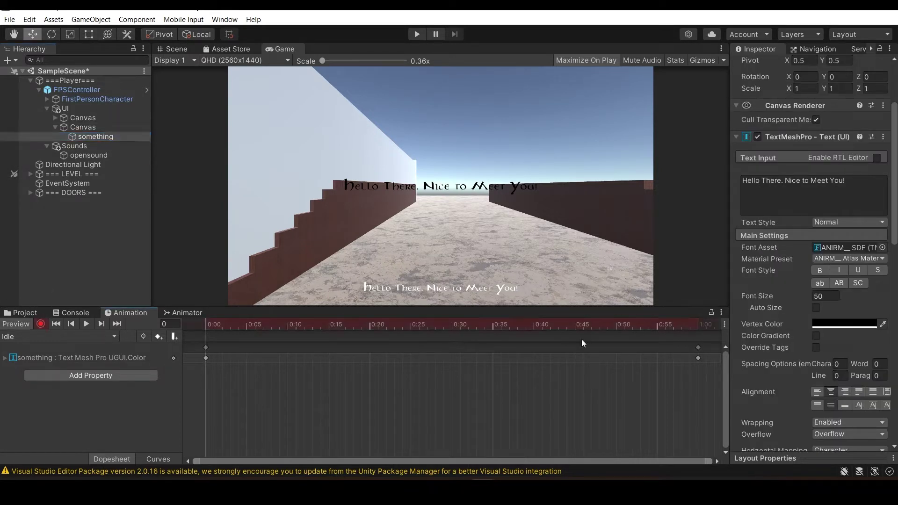
click(864, 328)
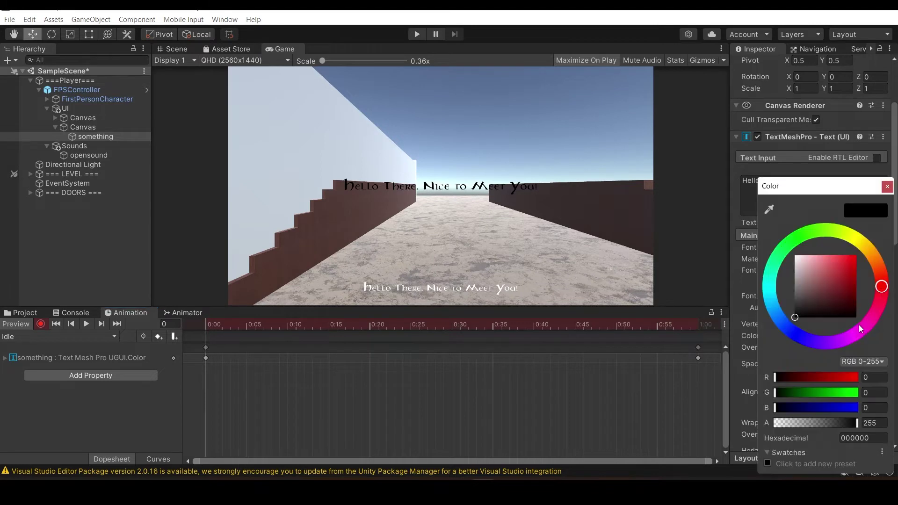
drag(819, 423, 773, 423)
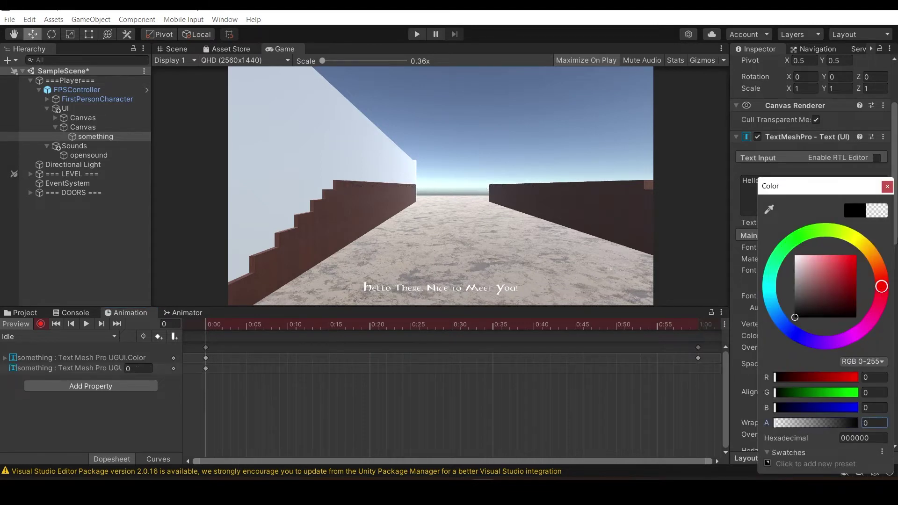
click(888, 186)
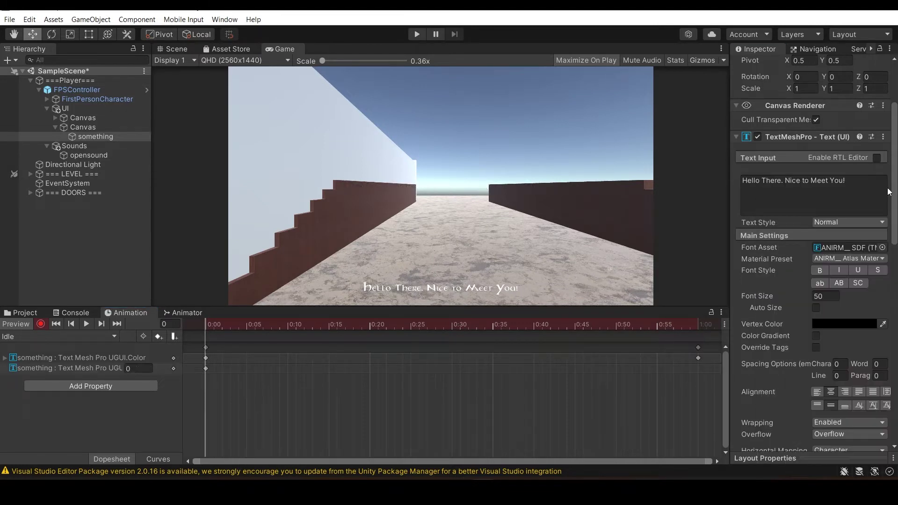
- Copy the Idle clip's first keyframes to 1:00 and select all keyframes in the clip
click(206, 348)
drag(689, 326, 698, 326)
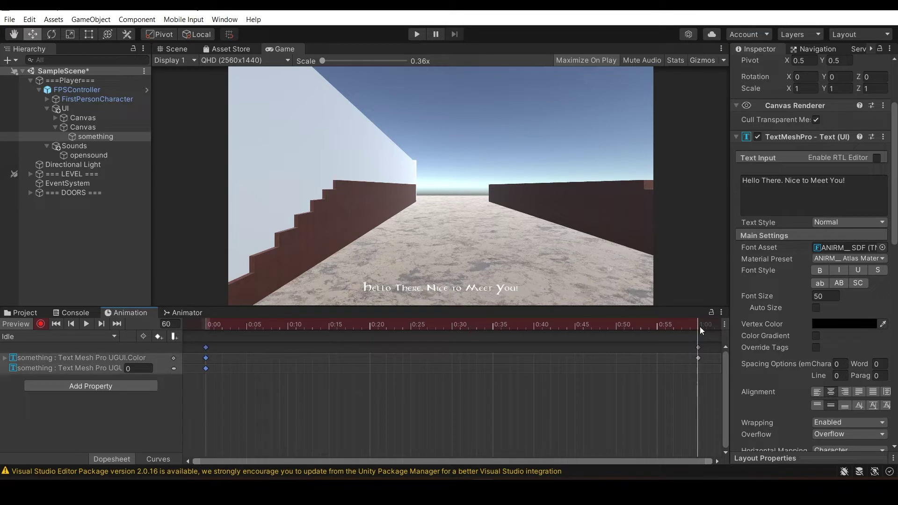
key(ctrl+v)
key(ctrl+a)
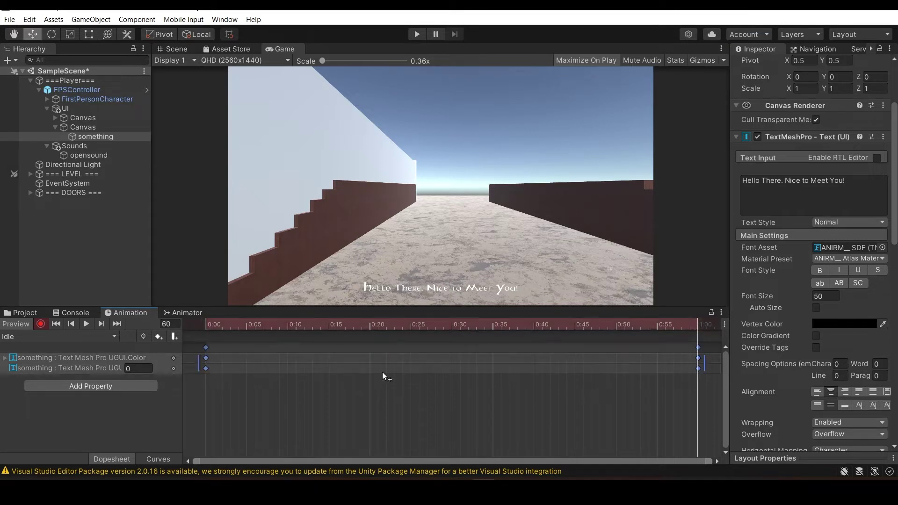
- Create an animation clip named Fadeout in the Animation folder and paste the Idle clip's keyframes into it
click(99, 336)
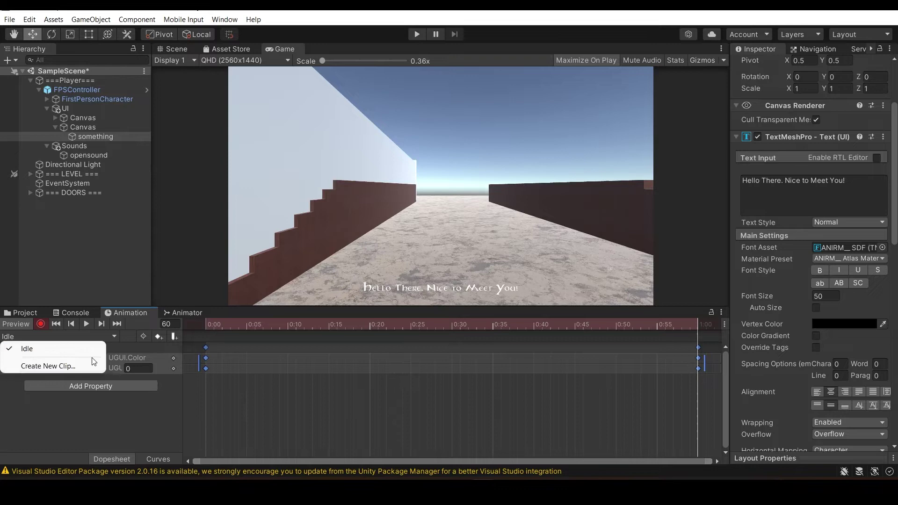
click(91, 364)
text(Fadeout)
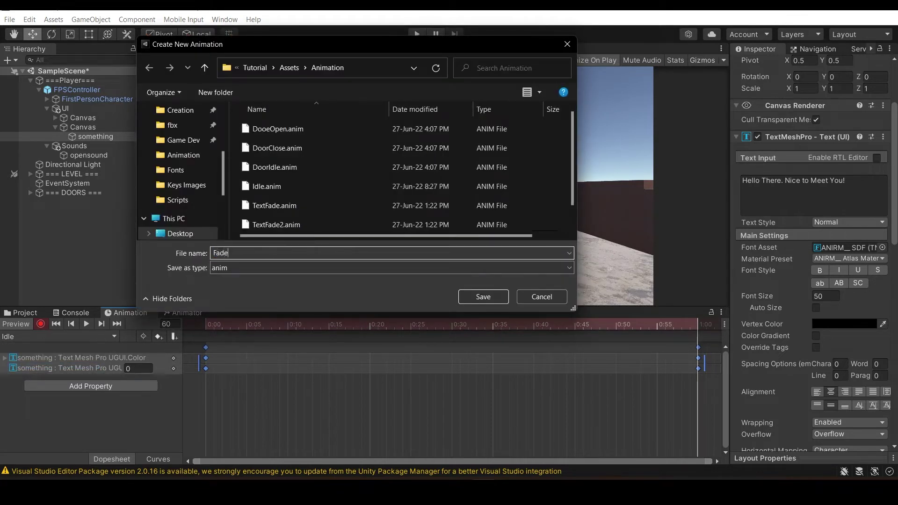
key(Return)
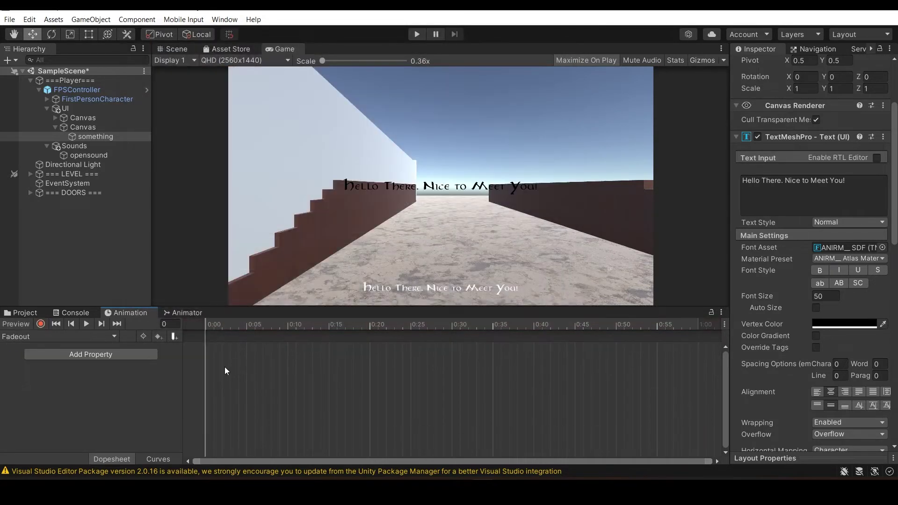
key(ctrl+v)
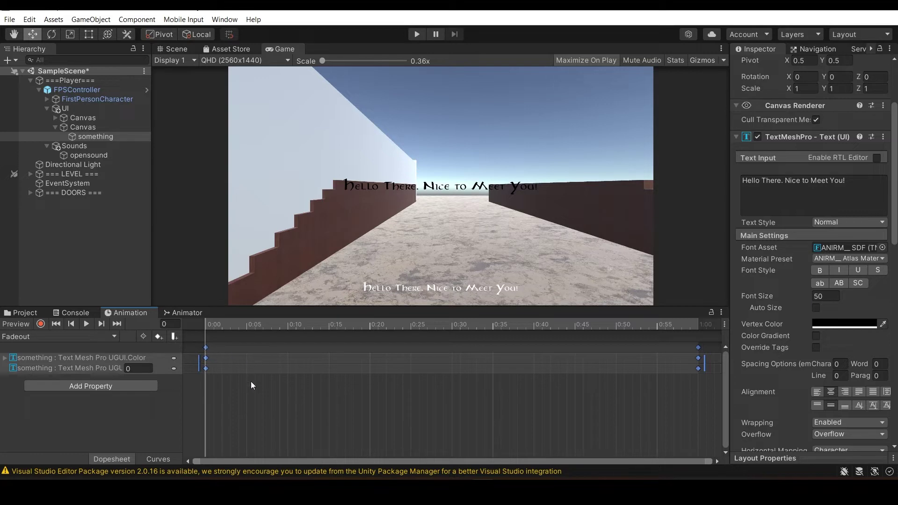
- Copy Fadeout's first keyframes into a new animation clip named Fadein, saved in the Animation folder
click(225, 356)
click(209, 347)
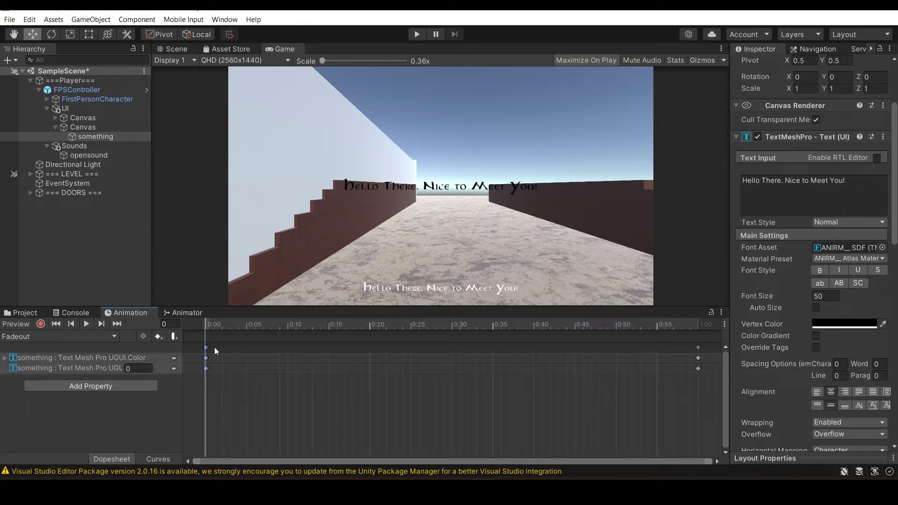
click(93, 337)
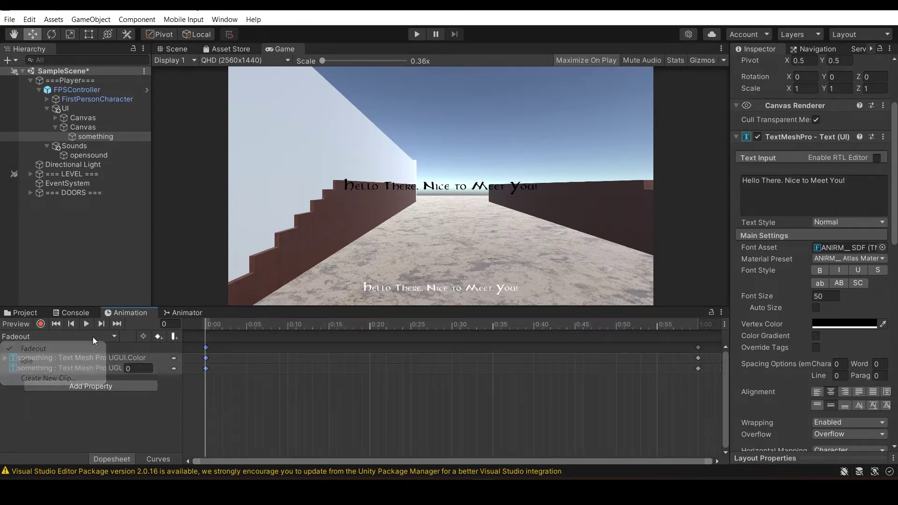
click(91, 374)
text(Fadein)
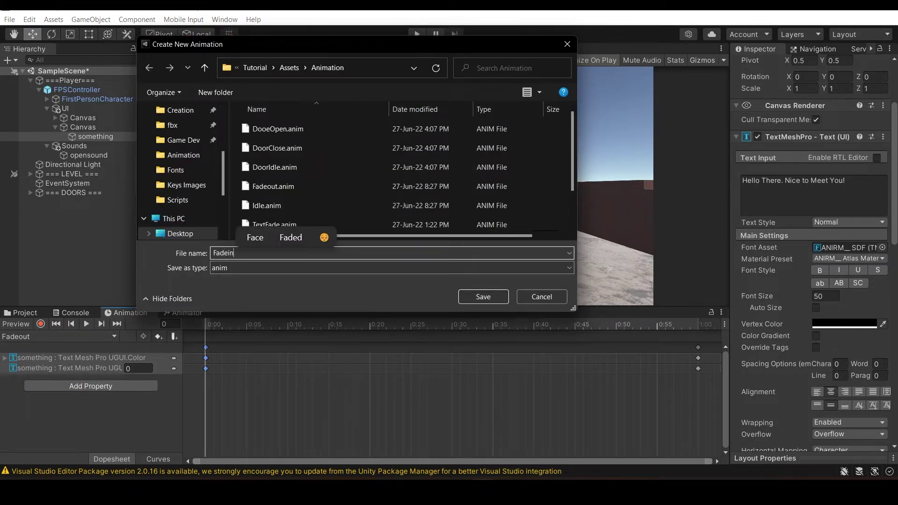
key(Return)
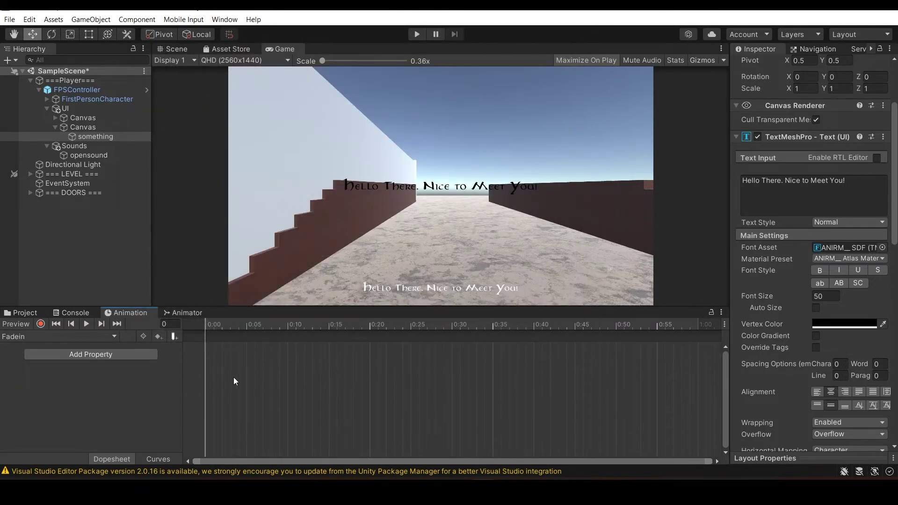
- Add keyframes at 2:00 in the Fadein clip and set the text's alpha there to 1
drag(624, 324, 678, 330)
scroll(635, 368, down, 5)
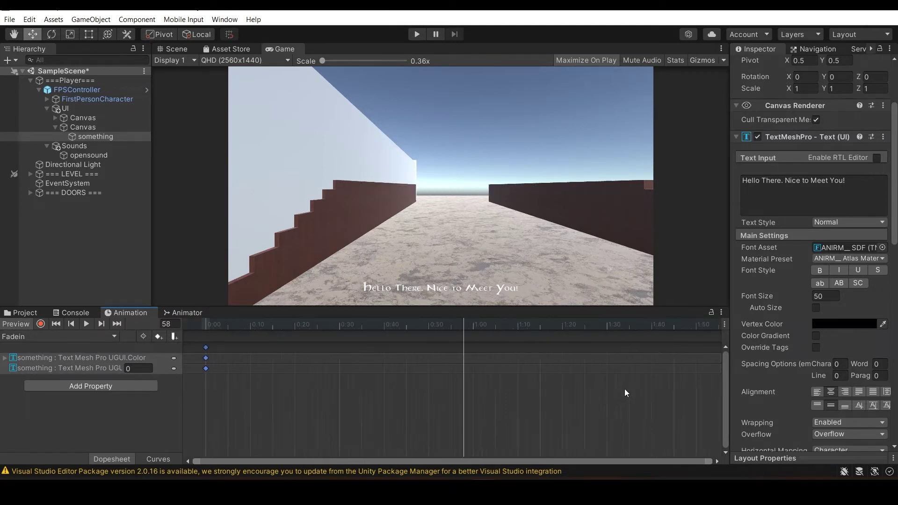
scroll(607, 361, down, 3)
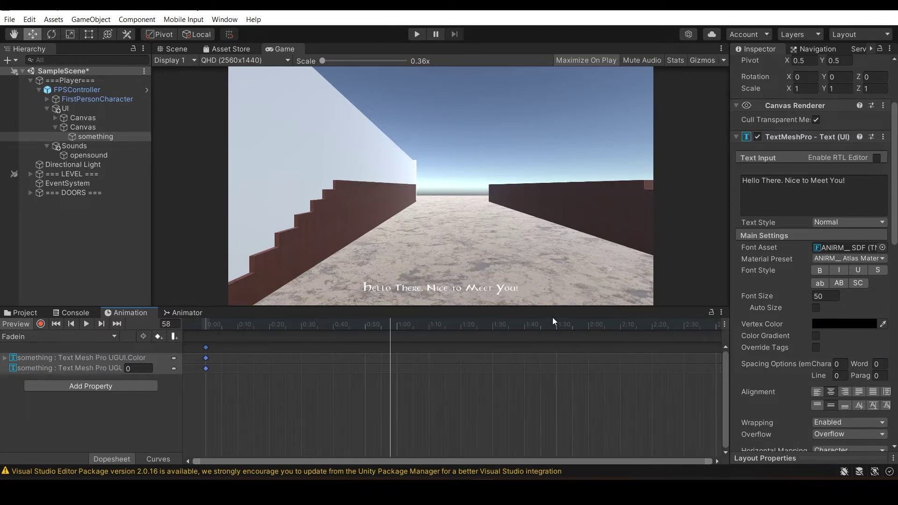
click(587, 324)
key(k)
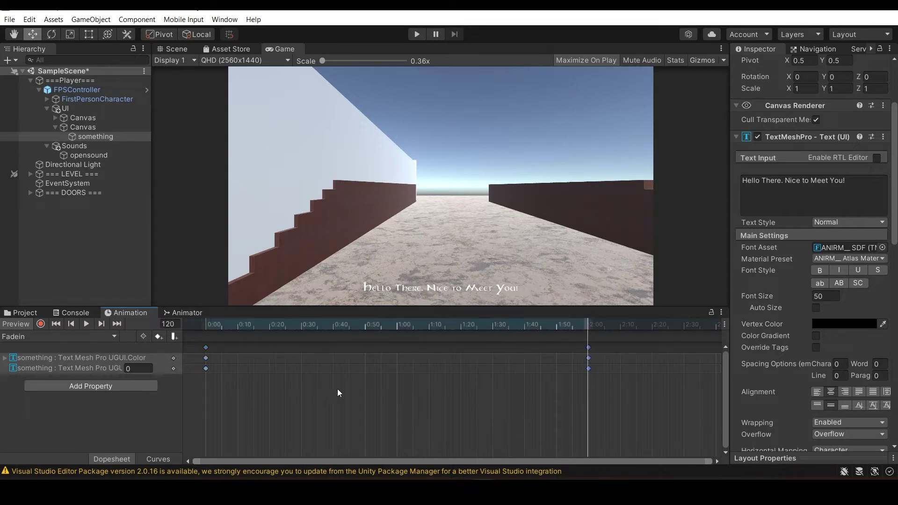
click(146, 368)
text(1)
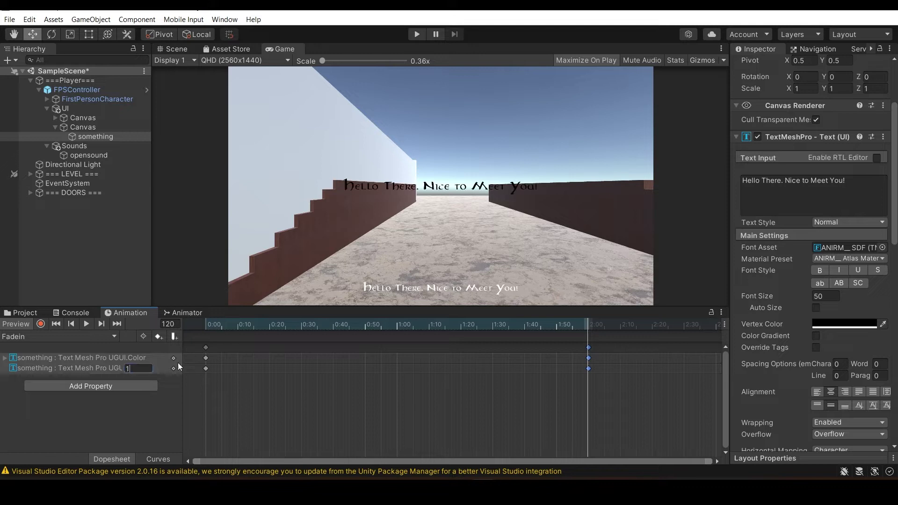
- Preview the fade from the start of the timeline and record the text's alpha as 1
drag(221, 325, 201, 326)
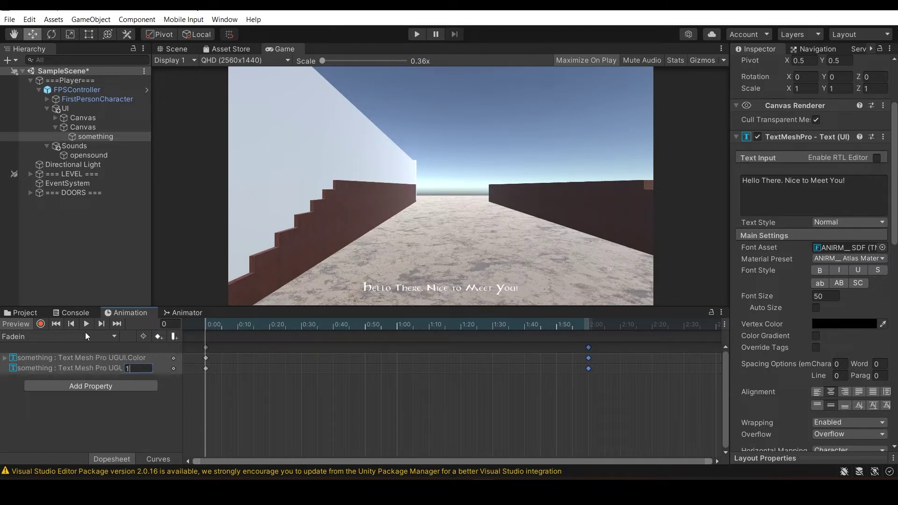
click(41, 324)
drag(212, 325, 426, 351)
text(1)
- Make a transition from Idle to Fadein in the text's animator controller and move the Fadeout state clear of it
click(197, 314)
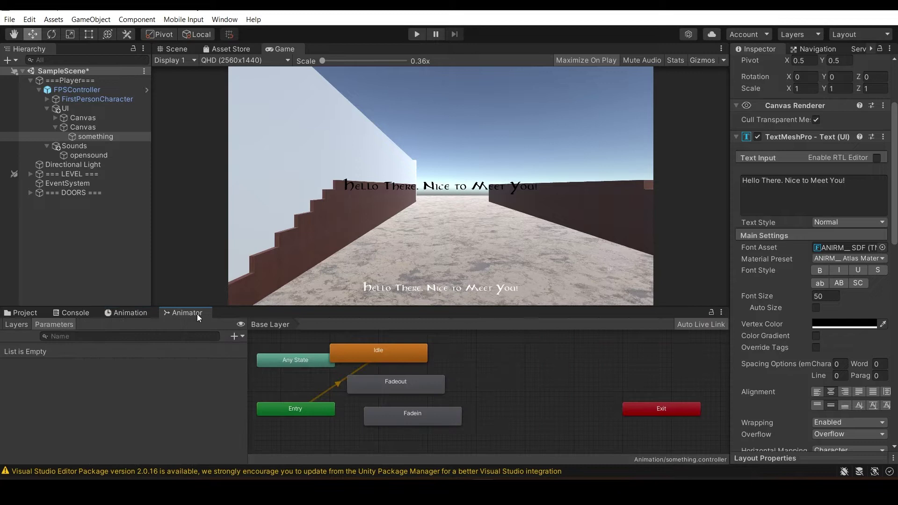
right_click(374, 355)
click(402, 364)
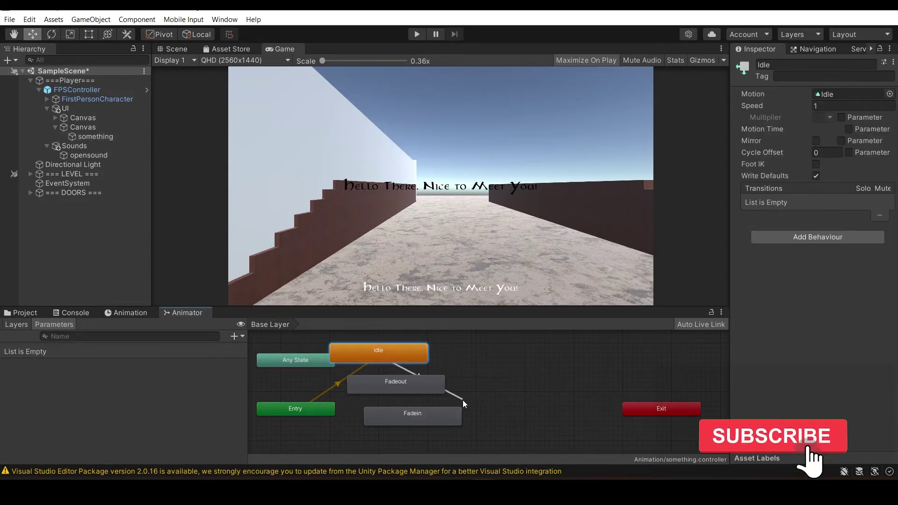
click(420, 423)
drag(418, 383, 551, 372)
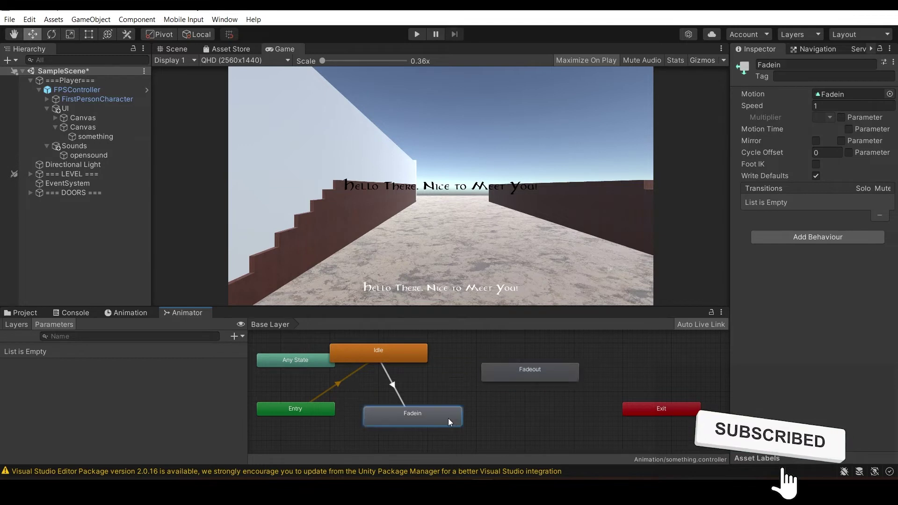
- Make transitions in both directions between the Fadein and Fadeout states
right_click(448, 419)
click(488, 366)
click(528, 374)
right_click(531, 374)
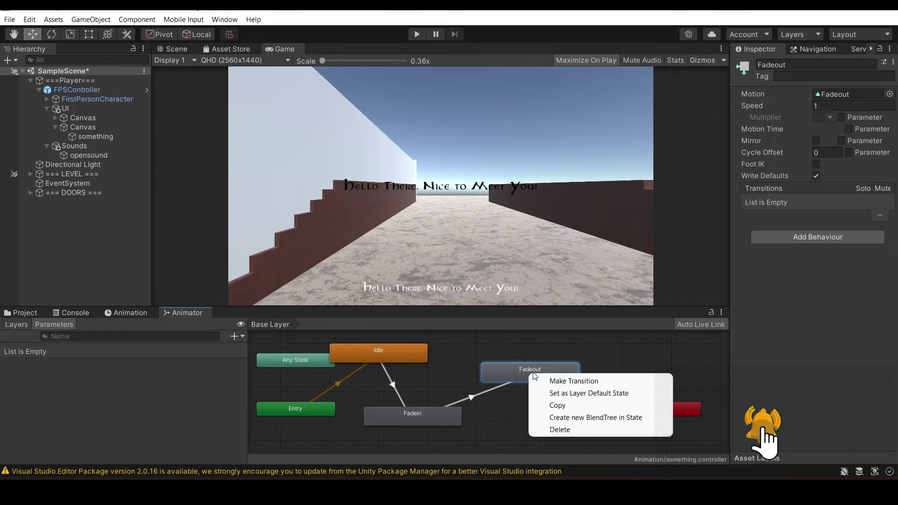
click(547, 380)
click(423, 415)
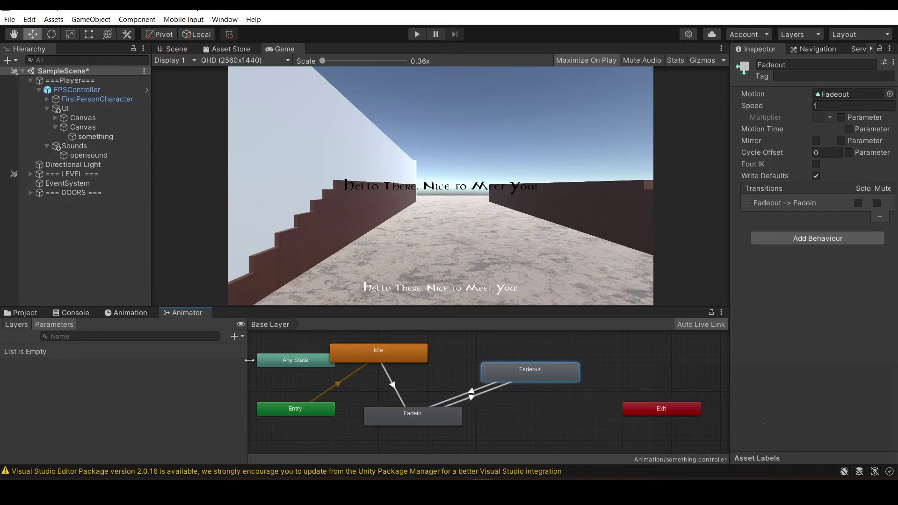
- Add two Bool parameters named TextFade and TextFadeOut to the animator controller
click(241, 335)
click(275, 370)
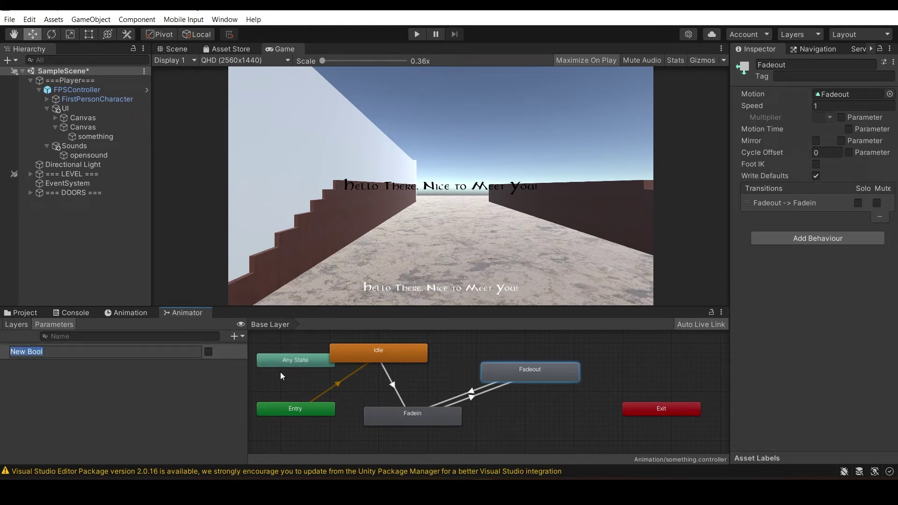
text(TextFade)
key(Return)
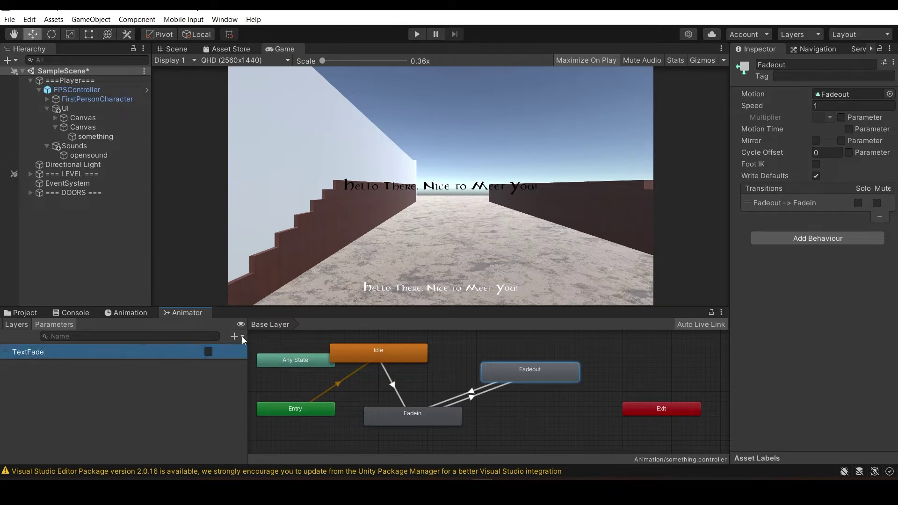
click(241, 335)
click(268, 373)
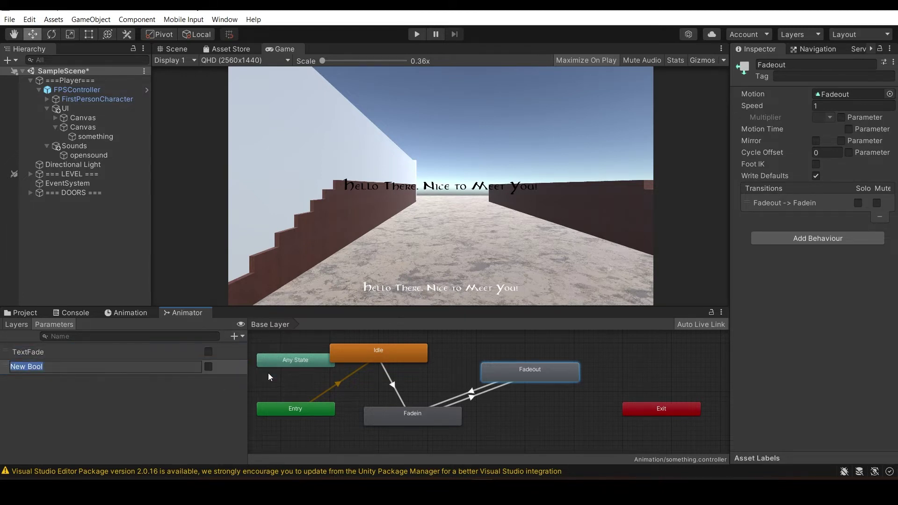
text(TextFadeOut)
key(Return)
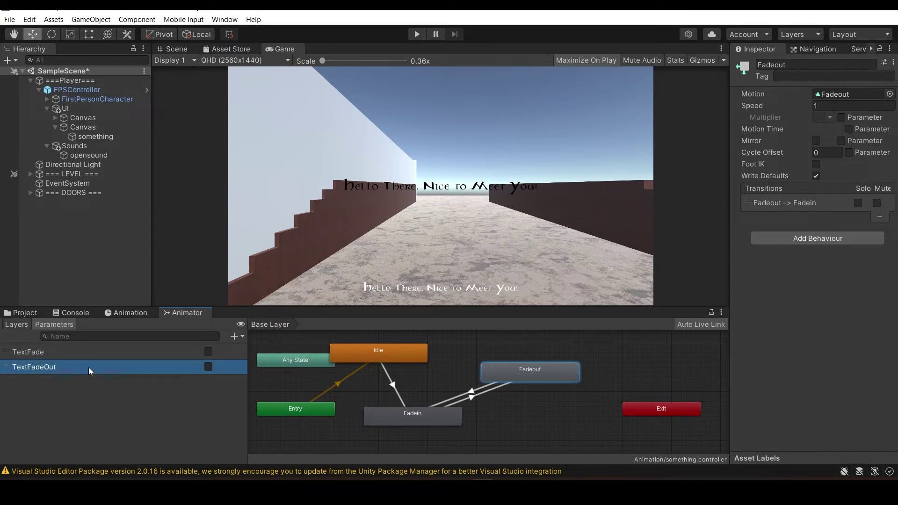
- Give the Idle to Fadein transition the condition TextFade true and disable its Has Exit Time
click(393, 381)
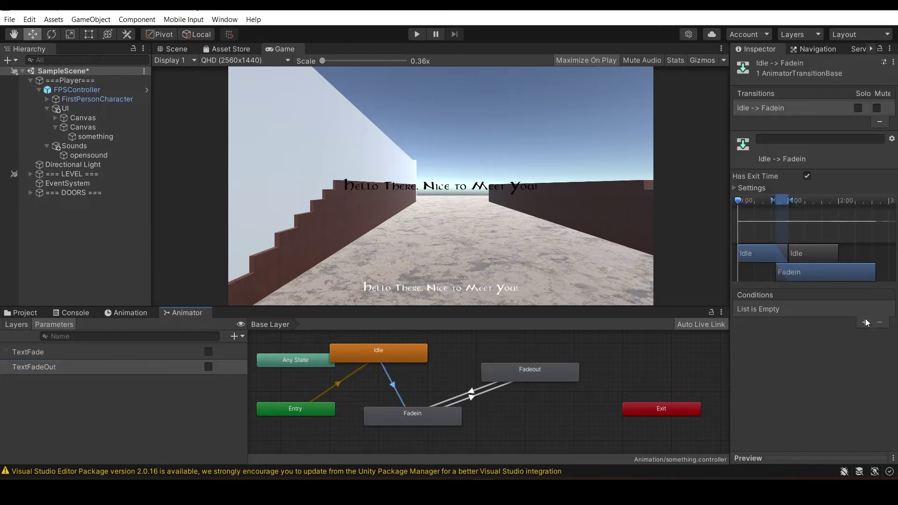
click(865, 322)
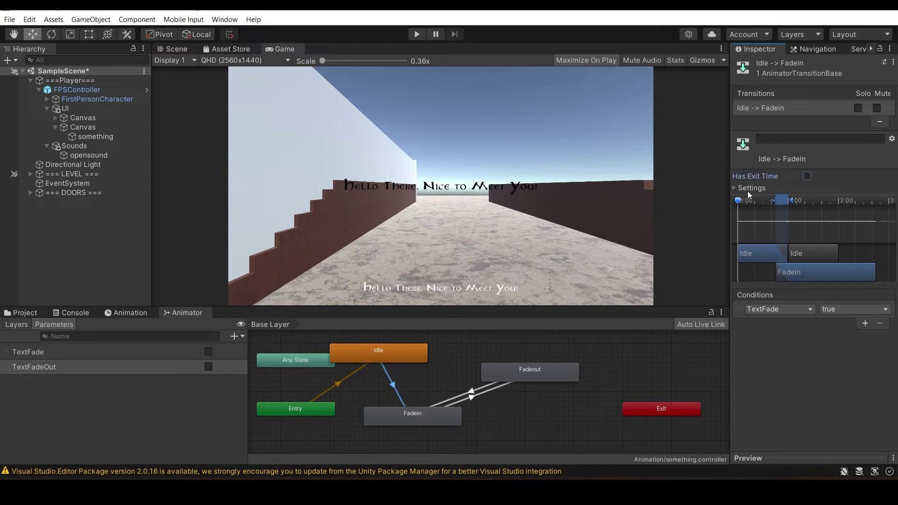
click(808, 176)
click(812, 188)
click(739, 187)
- Add the condition TextFade true to the Fadeout to Fadein transition
click(471, 394)
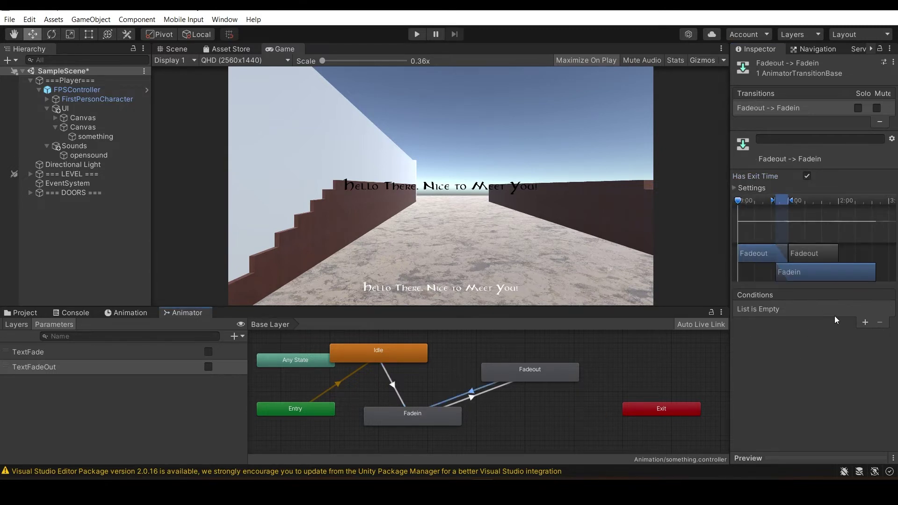
click(866, 322)
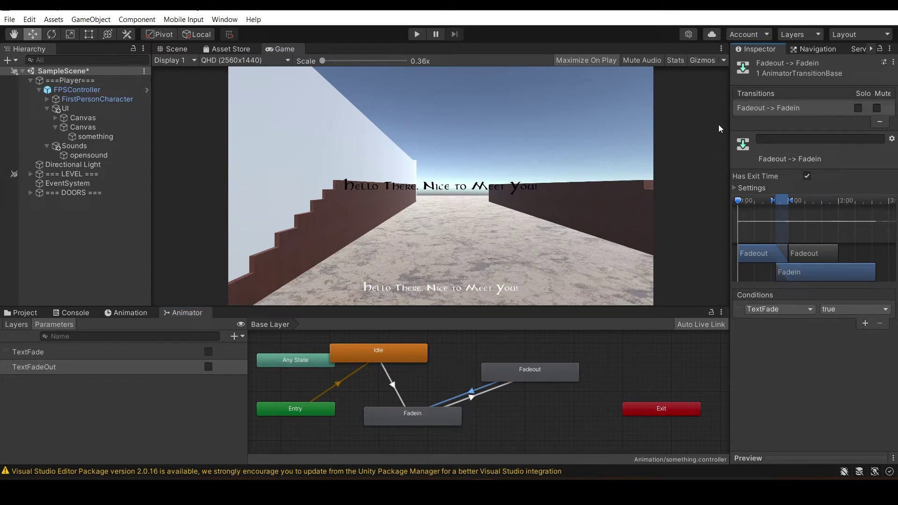
click(734, 189)
click(744, 192)
- Add the condition TextFadeOut true to the Fadein to Fadeout transition
click(485, 395)
click(869, 323)
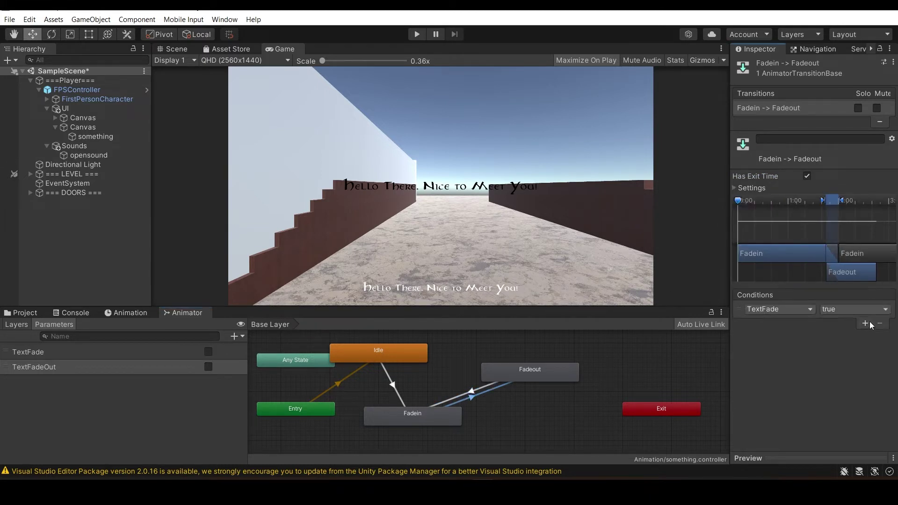
click(805, 311)
click(798, 355)
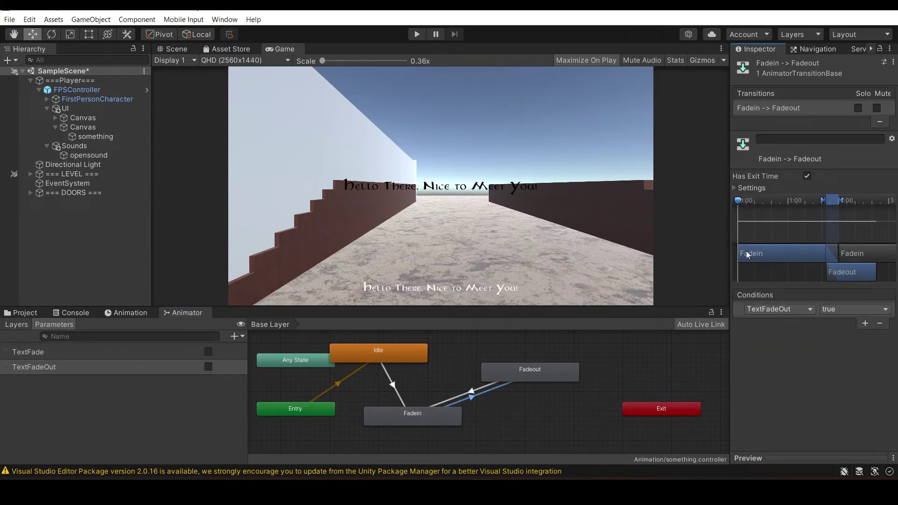
- Disable Has Exit Time and Fixed Duration on the Fadein to Fadeout transition
click(807, 176)
click(745, 187)
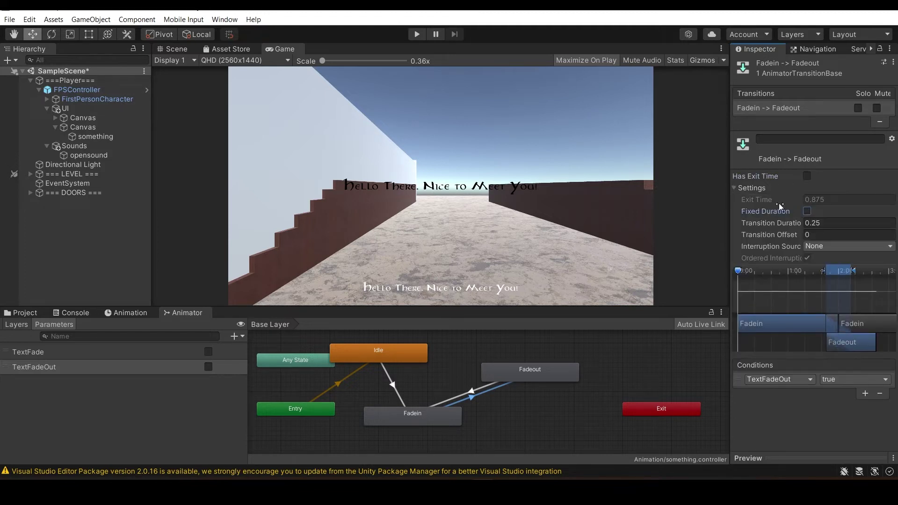
click(745, 187)
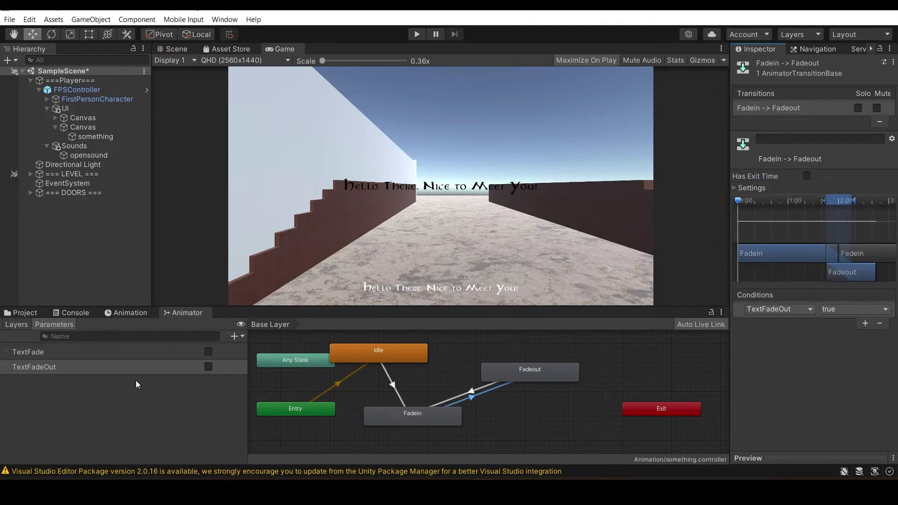
- Open the project's Animation folder and disable Loop Time on the Idle animation clip
click(24, 313)
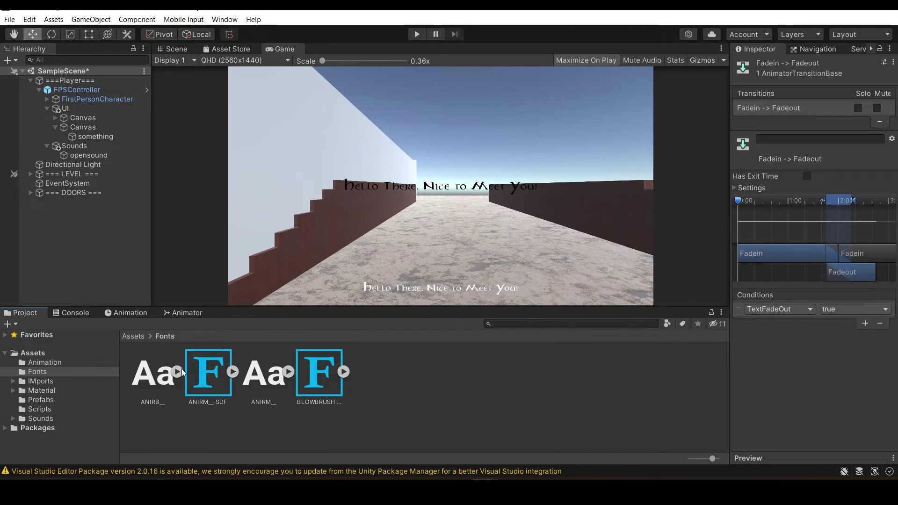
click(133, 337)
double_click(155, 375)
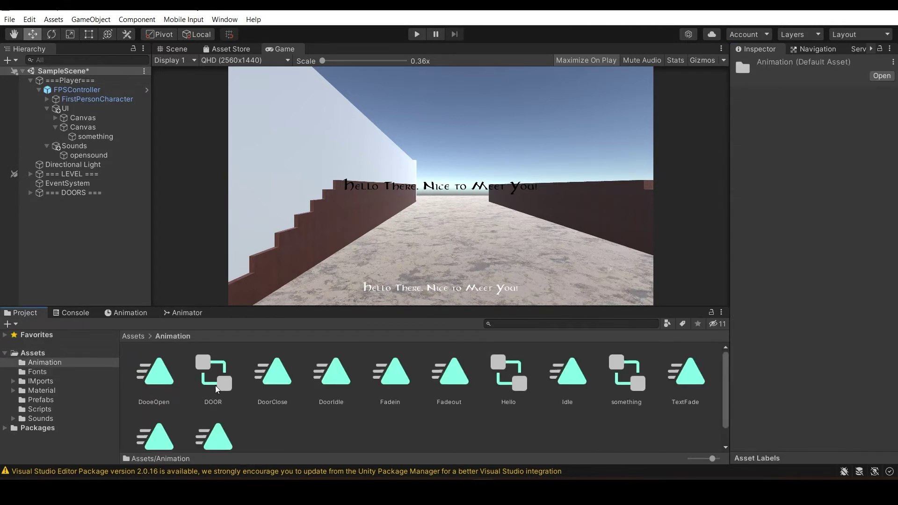
click(564, 388)
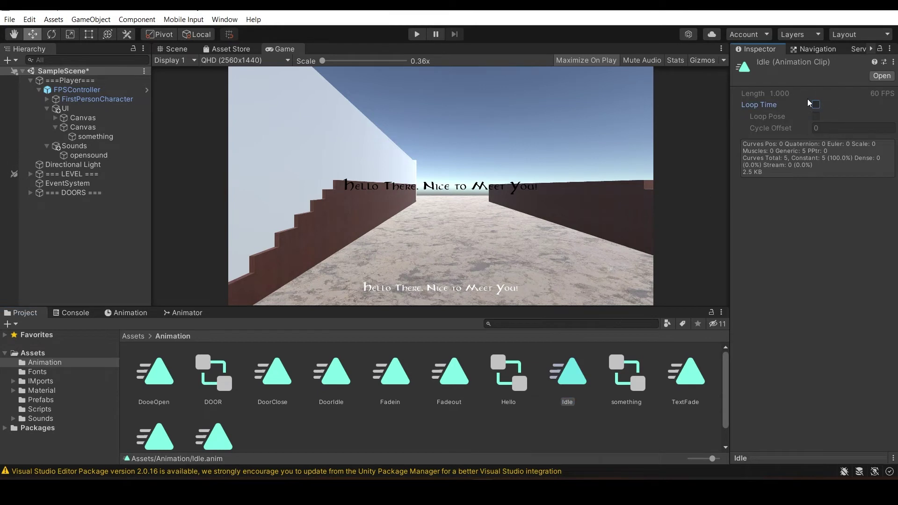
- Disable Loop Time on the Fadein and Fadeout animation clips
scroll(613, 395, down, 1)
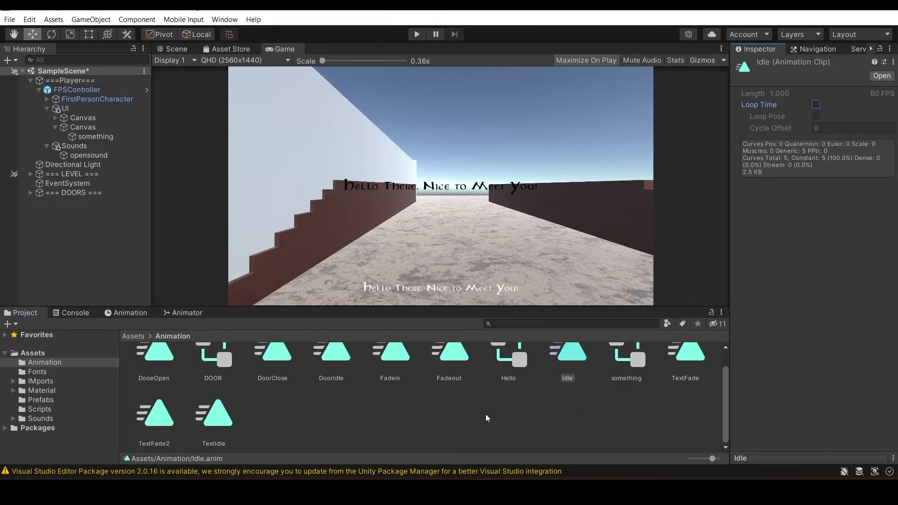
click(229, 416)
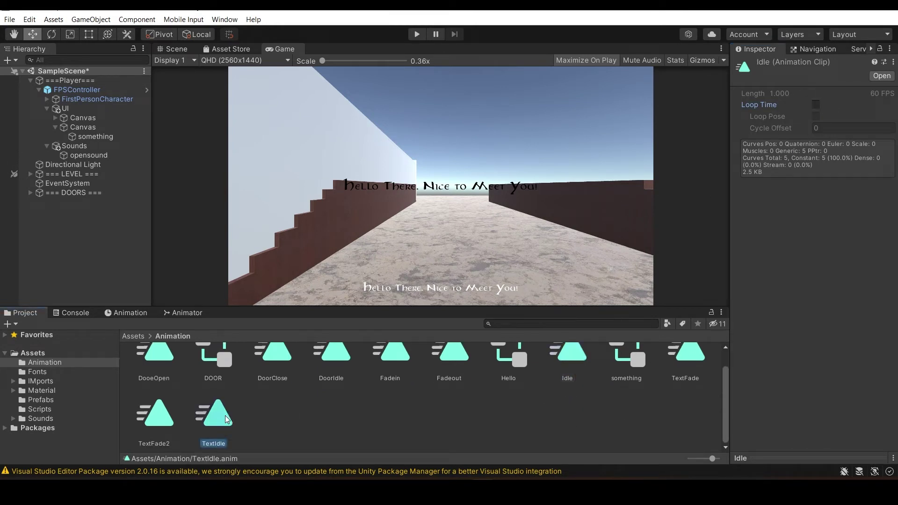
click(159, 421)
scroll(686, 366, up, 1)
click(685, 370)
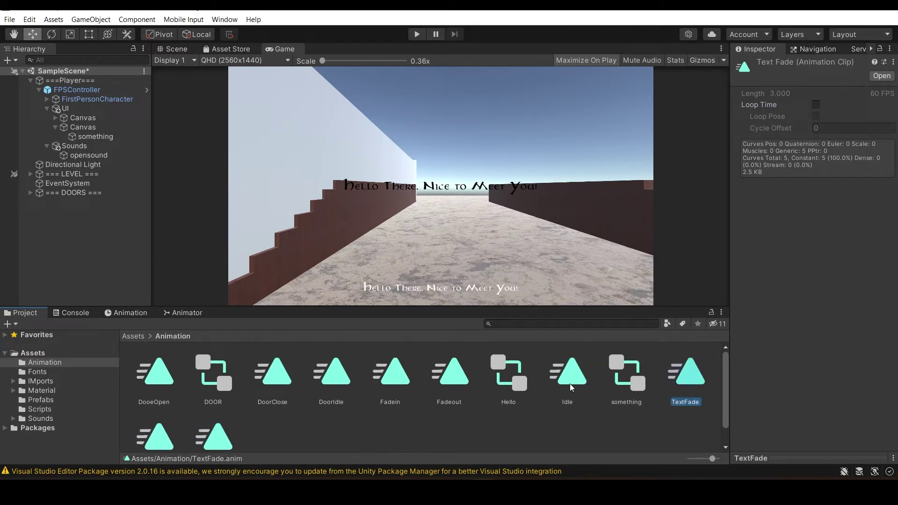
click(392, 372)
click(816, 105)
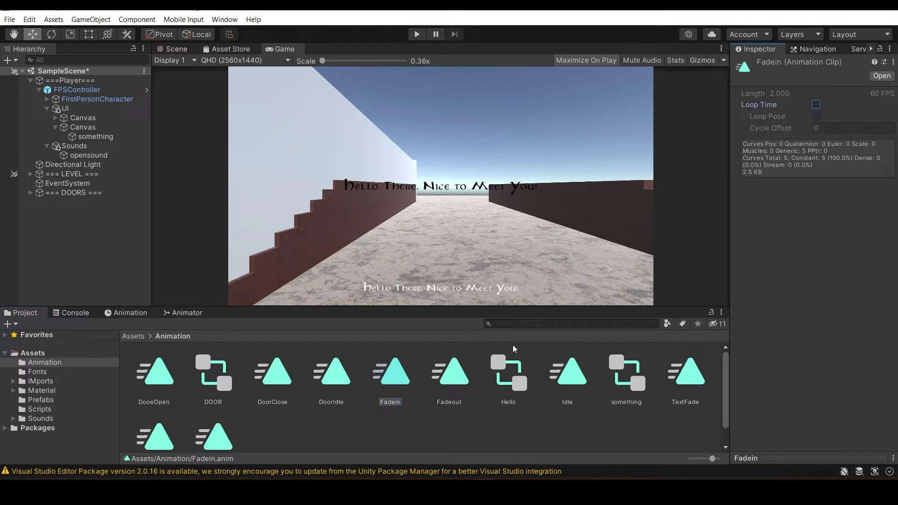
click(449, 372)
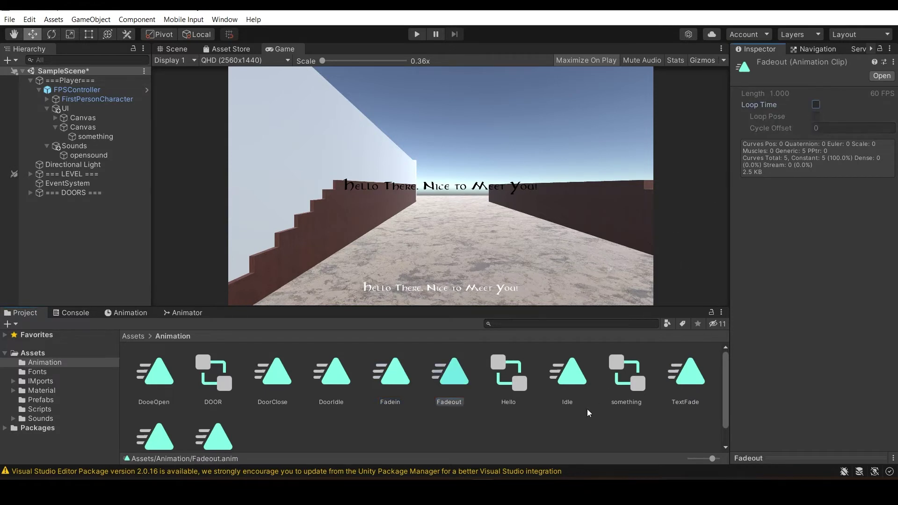
click(365, 371)
click(74, 314)
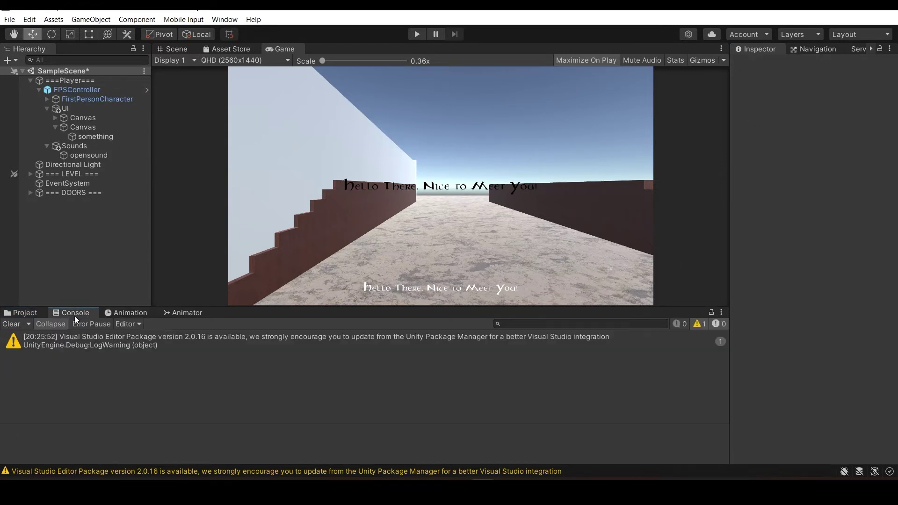
click(32, 313)
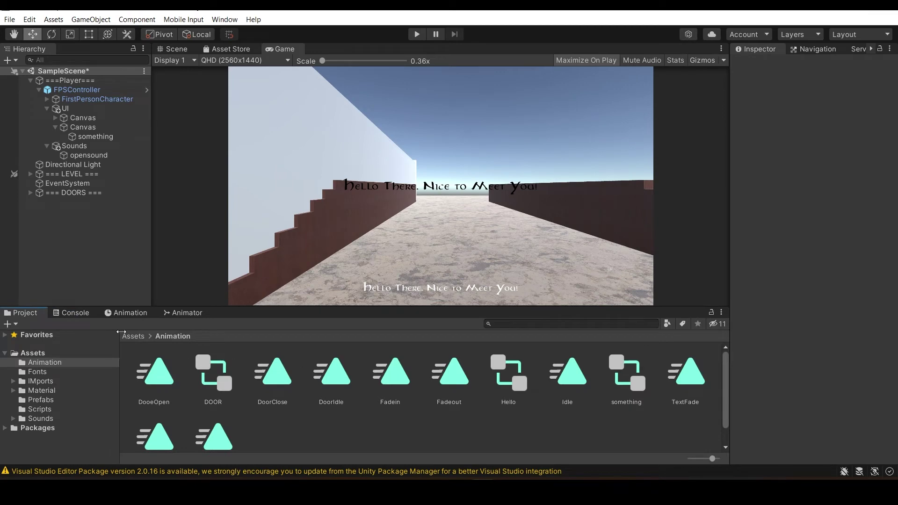
click(138, 337)
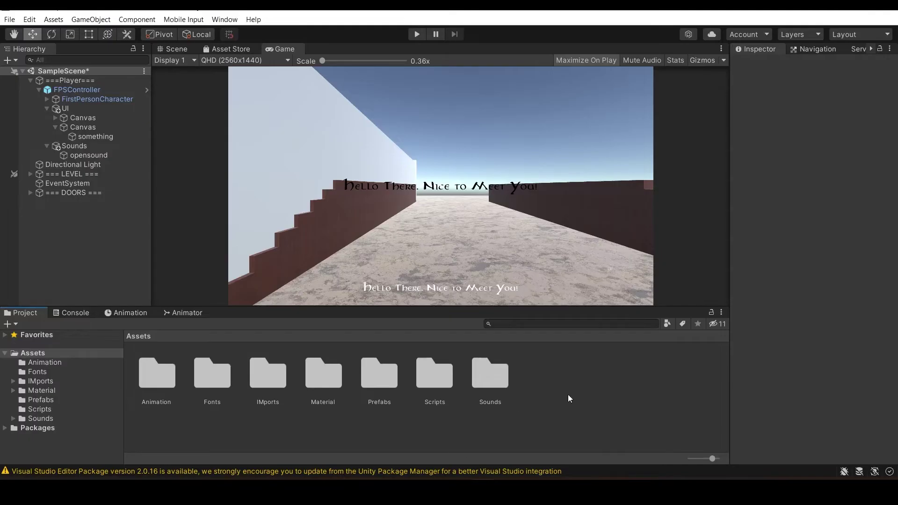
right_click(569, 394)
mouse_move(638, 92)
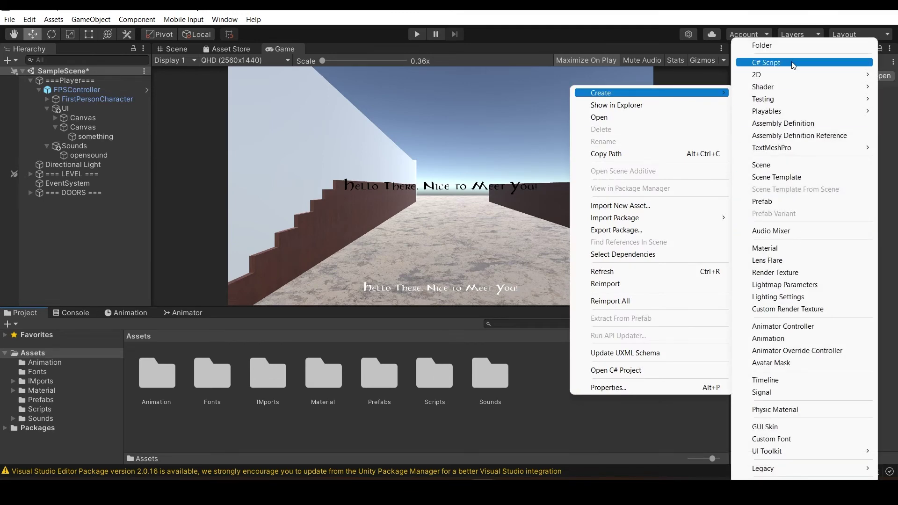
click(489, 439)
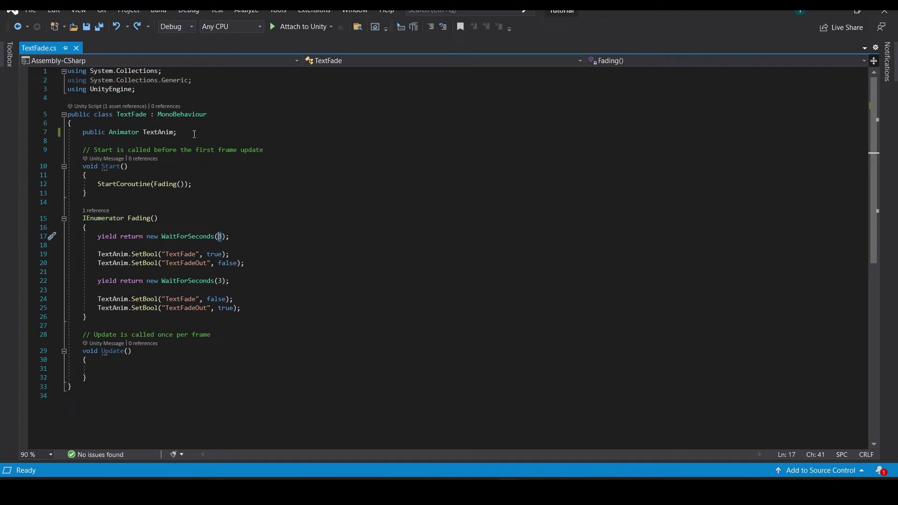
- Review the Fading coroutine in TextFade.cs in Visual Studio and compare its SetBool names with the animator parameters in Unity
click(255, 331)
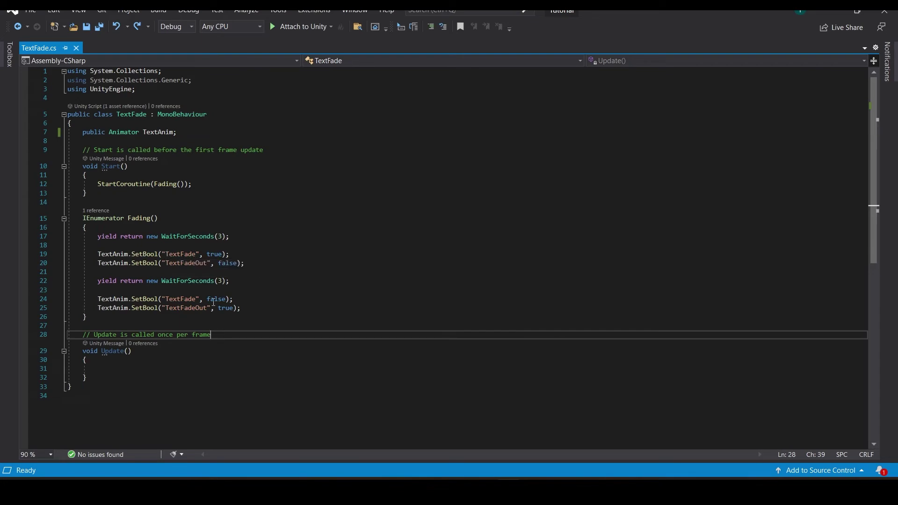
key(alt+Tab)
click(184, 312)
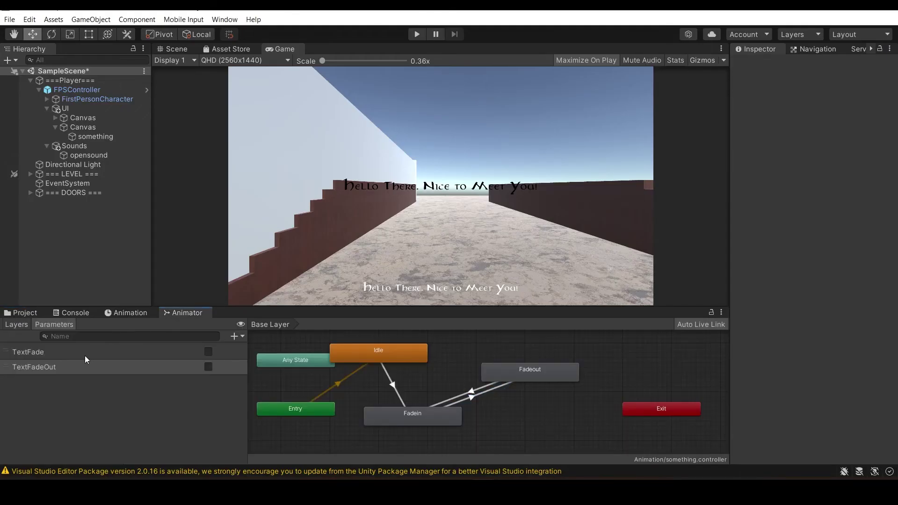
key(alt+Tab)
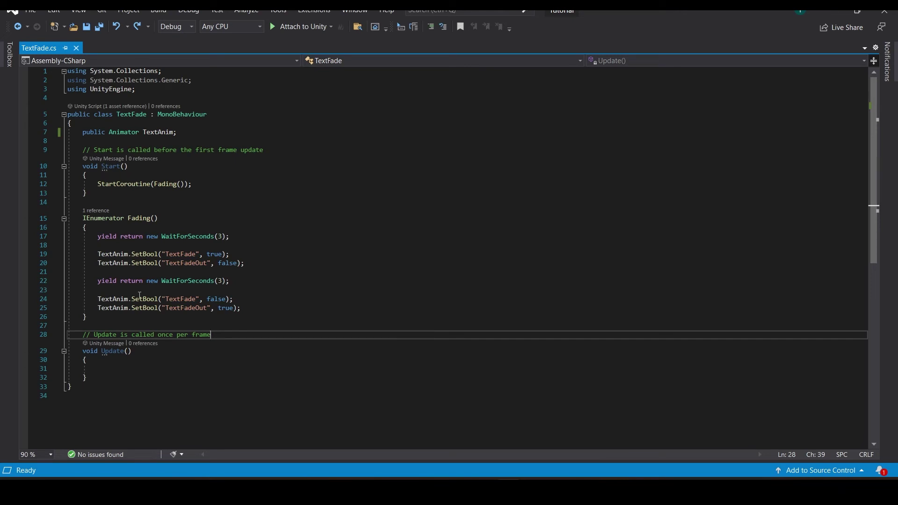
click(116, 370)
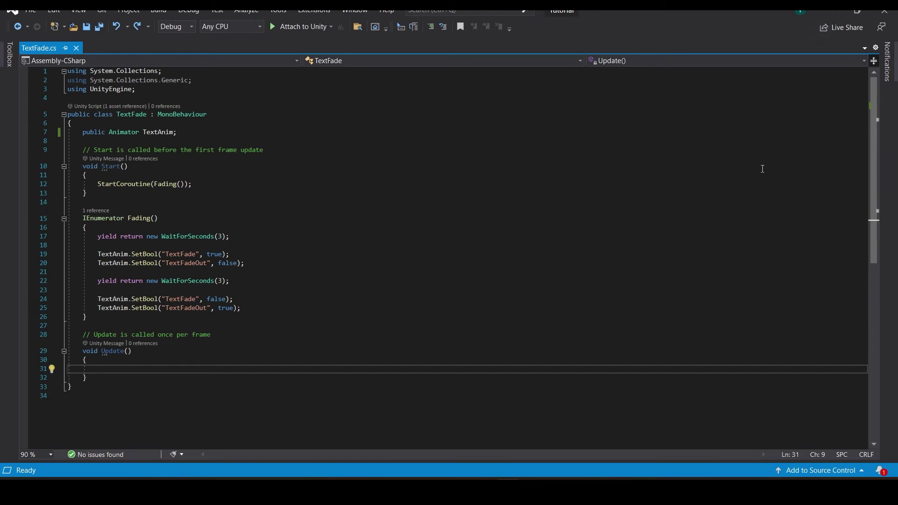
- Back in Unity, assign the something object's animator to the Text Anim reference of FPSController's Text Fade script
key(alt+Tab)
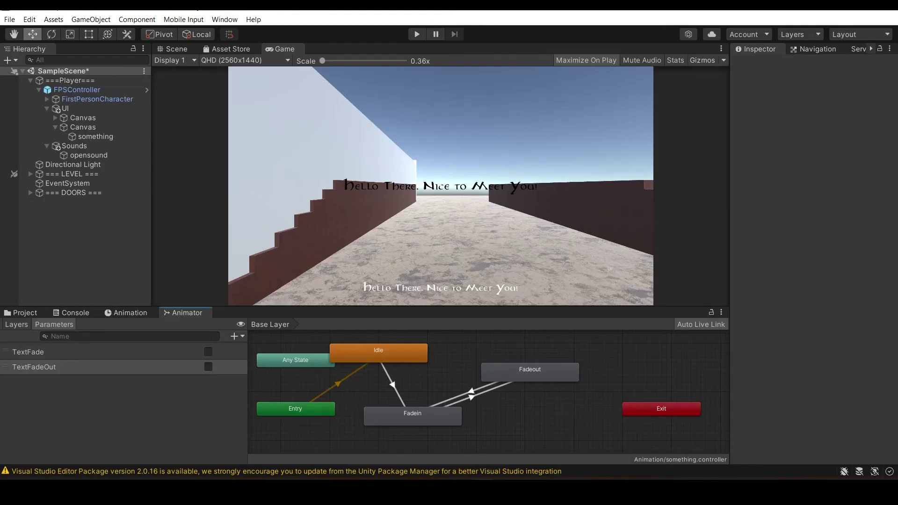
click(58, 91)
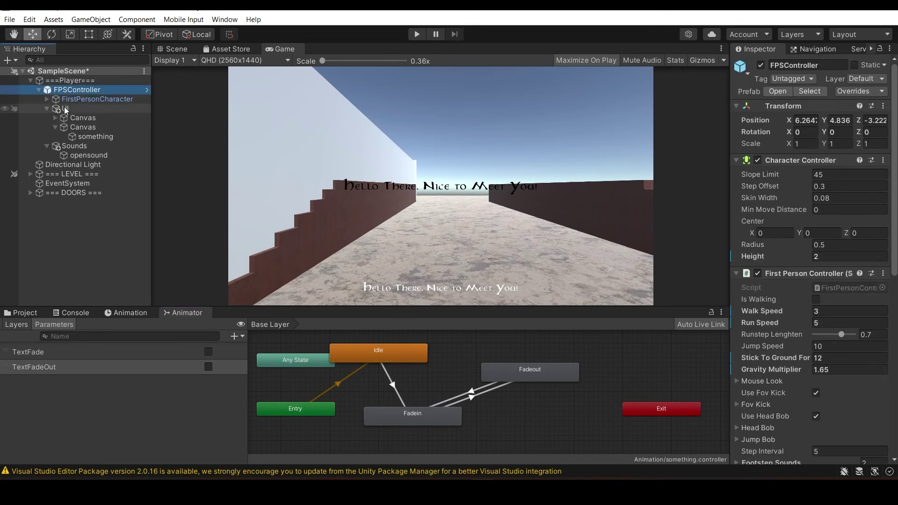
scroll(800, 228, down, 10)
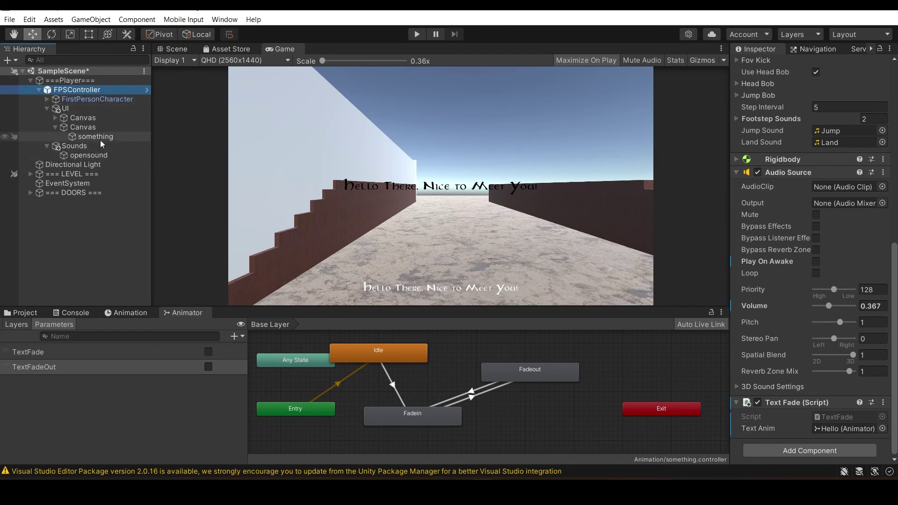
click(849, 430)
drag(849, 432, 848, 431)
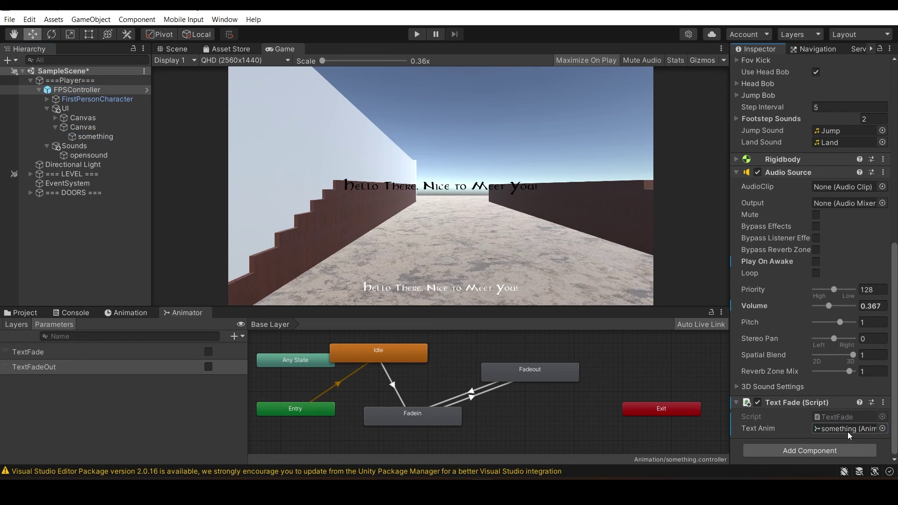
- Run the scene in play mode to check the text fading in and out, and stop it
click(417, 34)
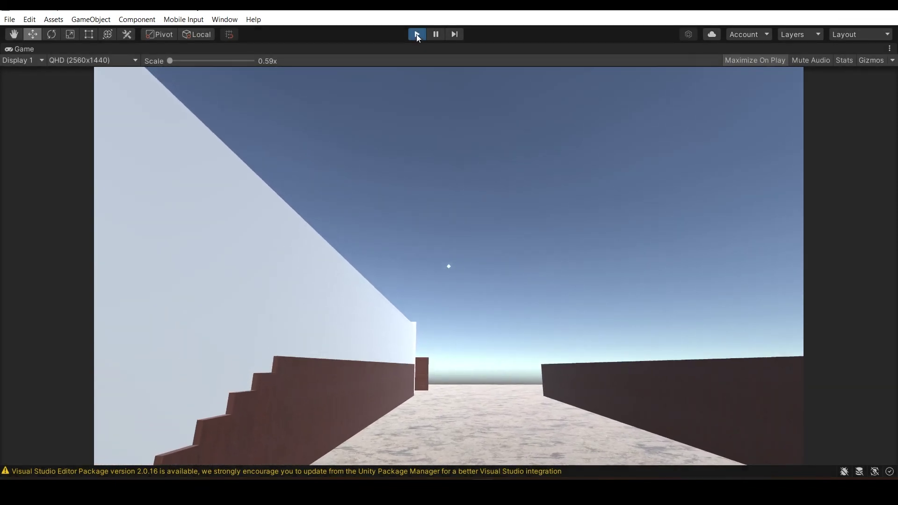
click(416, 34)
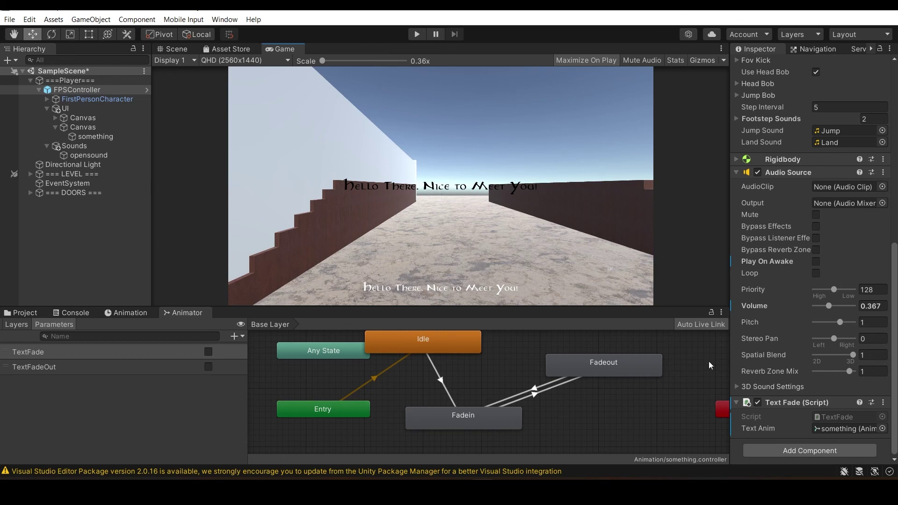
- Collapse FPSController's Character Controller, First Person Controller and Audio Source components, keeping Text Fade expanded
scroll(738, 162, up, 7)
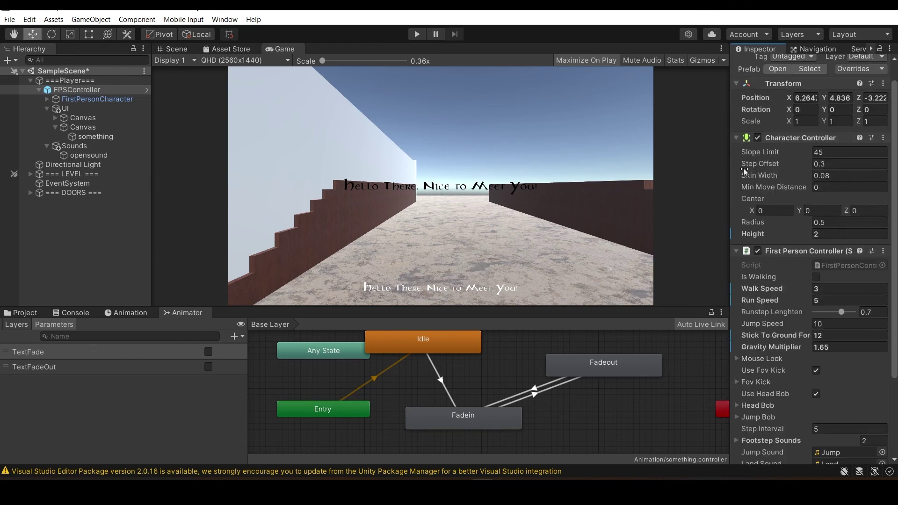
click(736, 252)
click(739, 160)
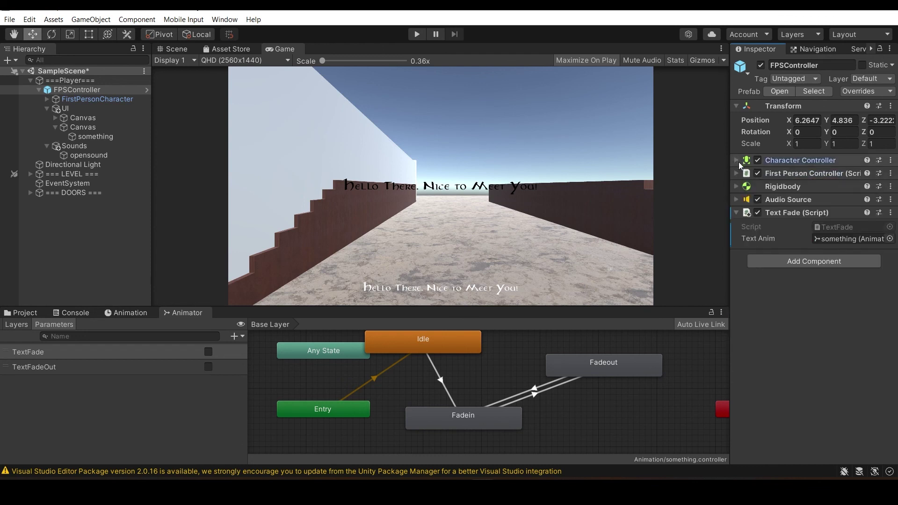